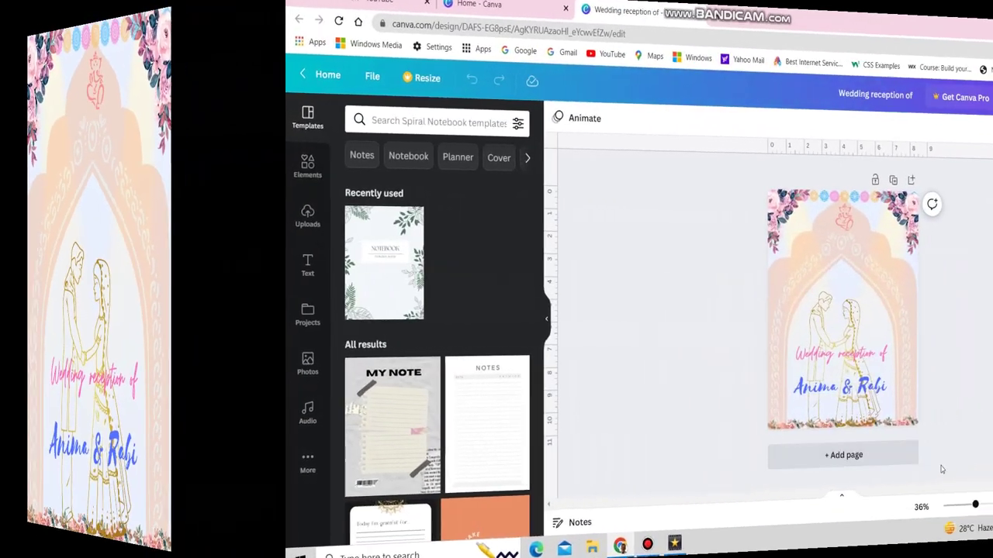
Zoom the Canva invitation page from 36% to 47%
{"action": "left_click_drag", "start_coordinate": [810, 520], "coordinate": [818, 525]}
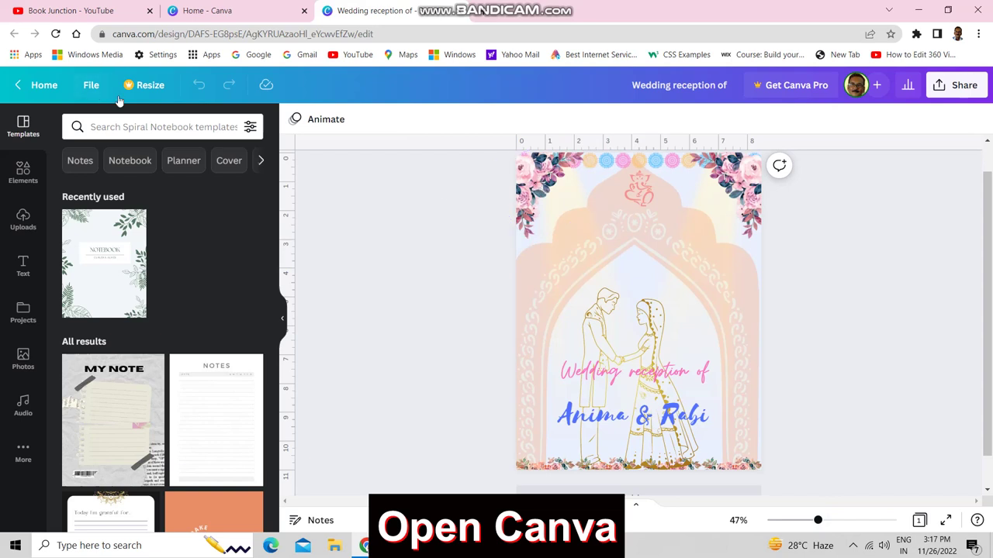
{"action": "left_click", "coordinate": [142, 127]}
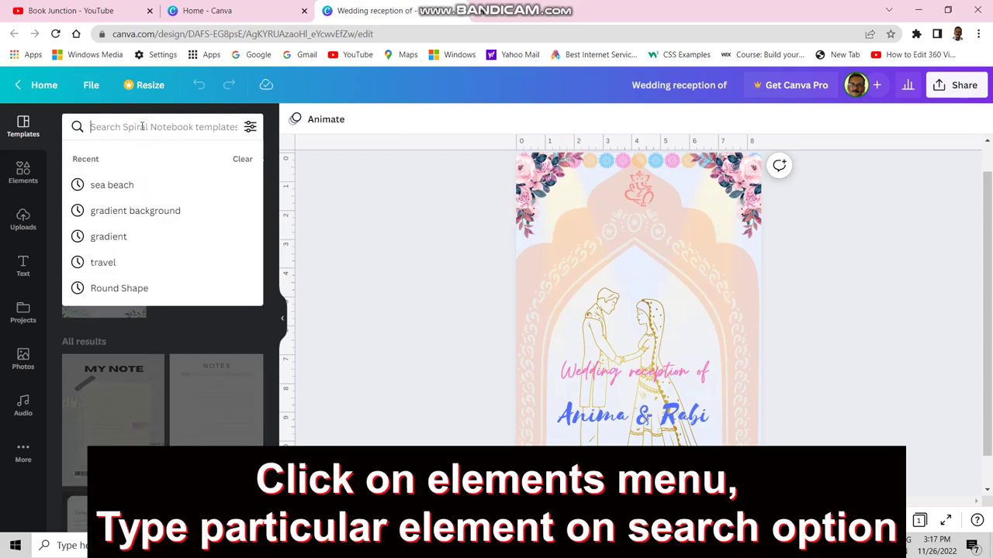
Search the Canva design elements for 'flower'
{"action": "left_click", "coordinate": [31, 211]}
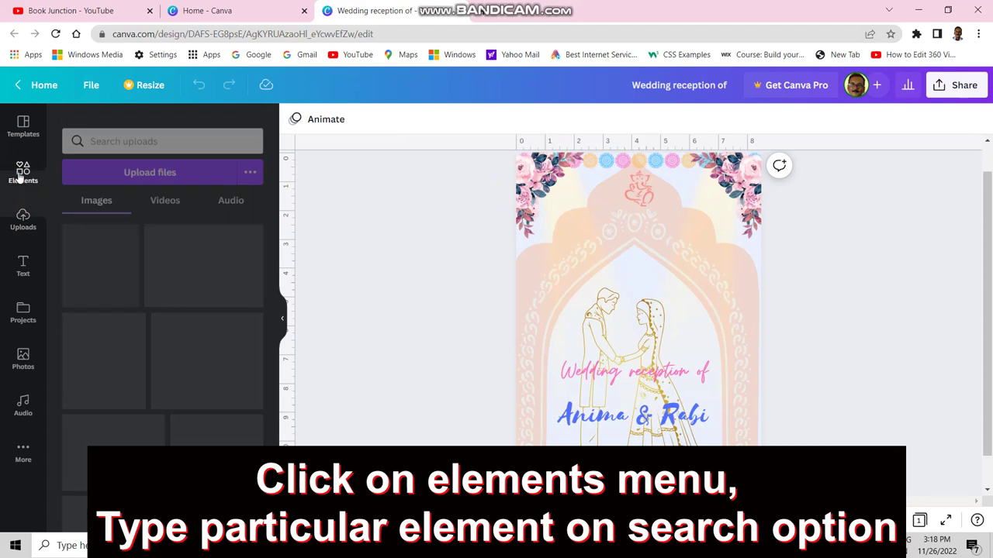
{"action": "left_click", "coordinate": [22, 176]}
{"action": "left_click", "coordinate": [158, 127]}
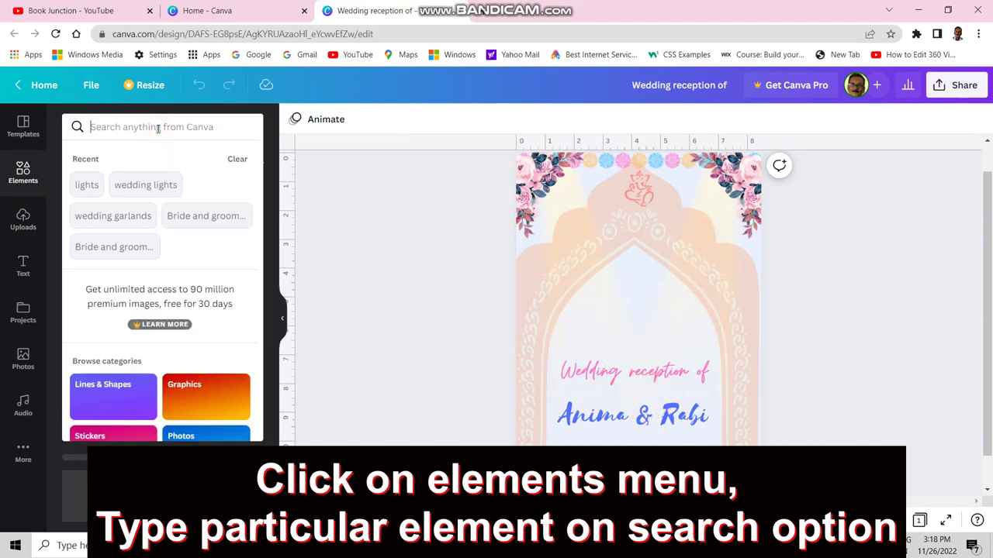
{"action": "type", "text": "fl"}
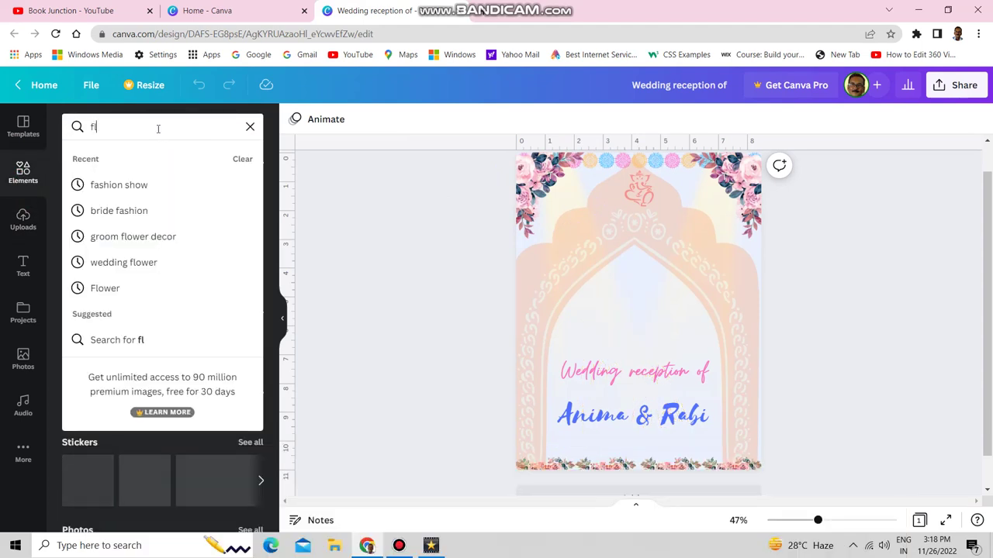
{"action": "type", "text": "ower"}
{"action": "key", "text": "Return"}
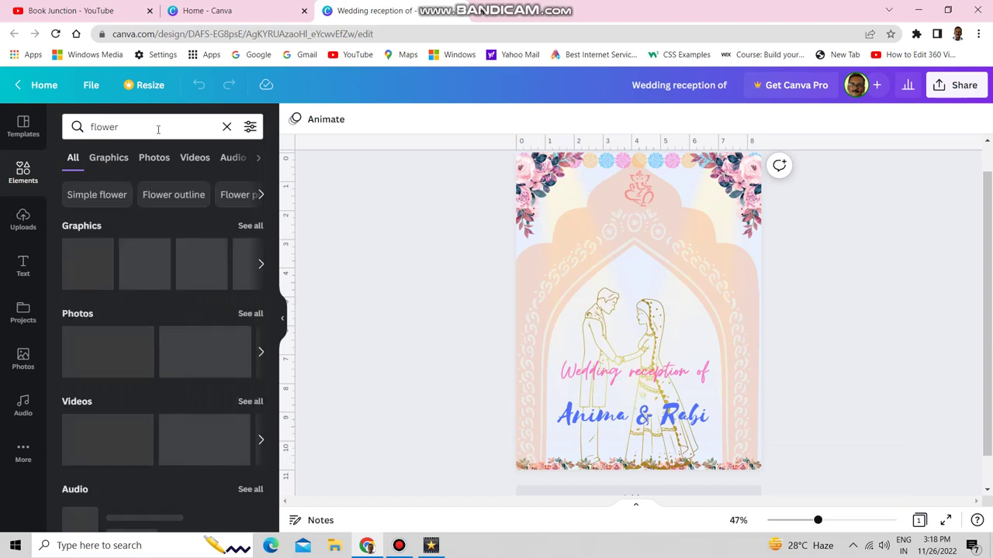
Show all flower graphics and move the pink floral cluster into the arch
{"action": "scroll", "coordinate": [156, 336], "scroll_direction": "down", "scroll_amount": 3}
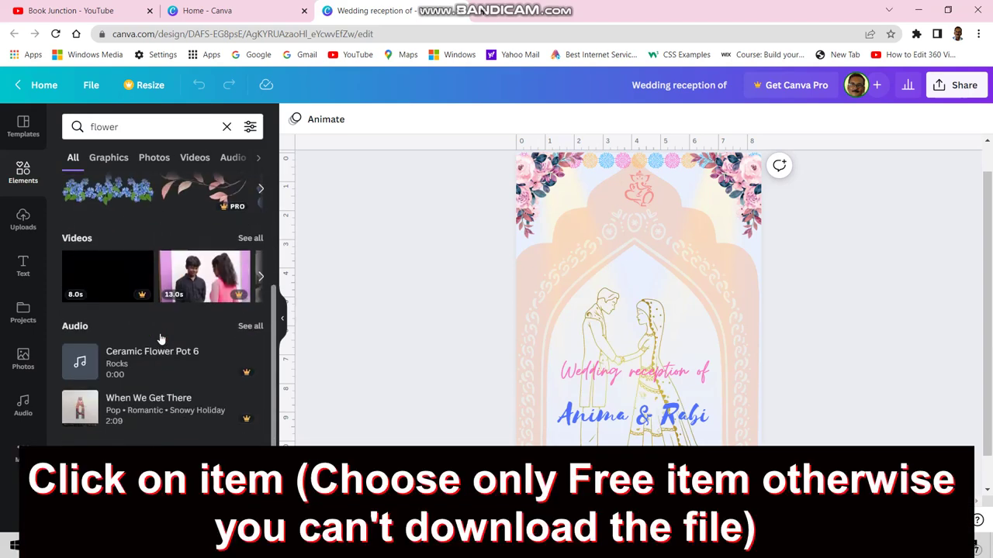
{"action": "scroll", "coordinate": [160, 339], "scroll_direction": "up", "scroll_amount": 3}
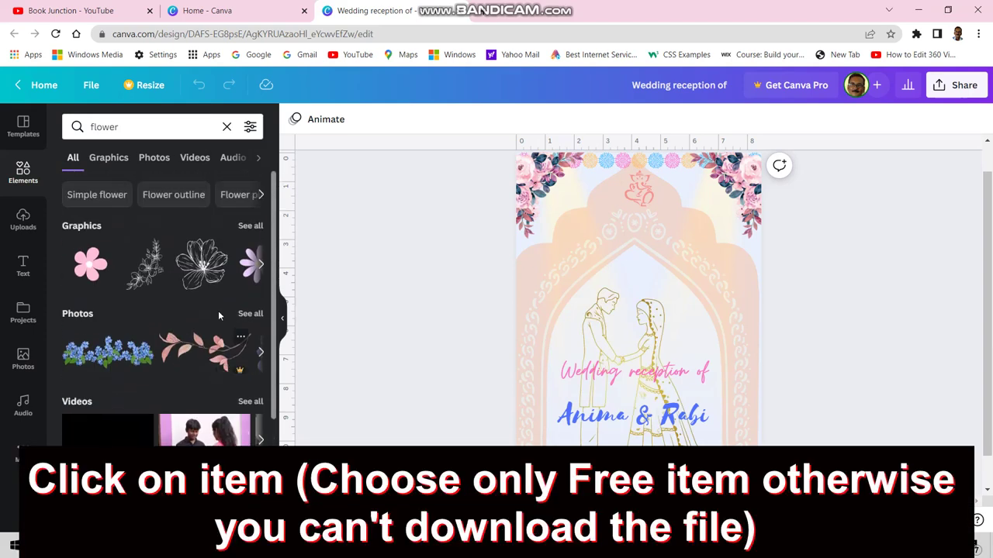
{"action": "left_click", "coordinate": [245, 227]}
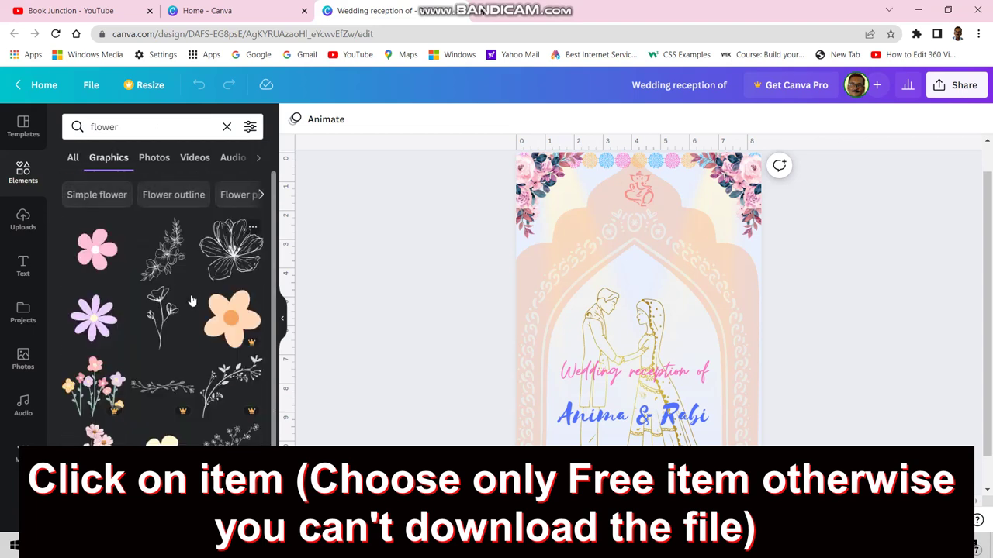
{"action": "scroll", "coordinate": [193, 301], "scroll_direction": "down", "scroll_amount": 2}
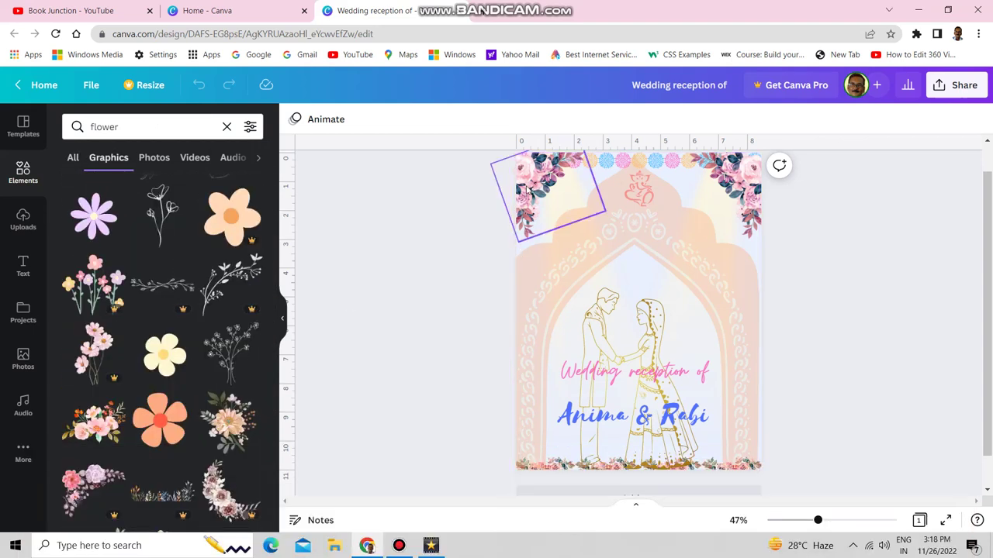
{"action": "mouse_move", "coordinate": [527, 189]}
{"action": "left_mouse_down"}
{"action": "mouse_move", "coordinate": [612, 287]}
{"action": "mouse_move", "coordinate": [572, 236]}
{"action": "left_mouse_up"}
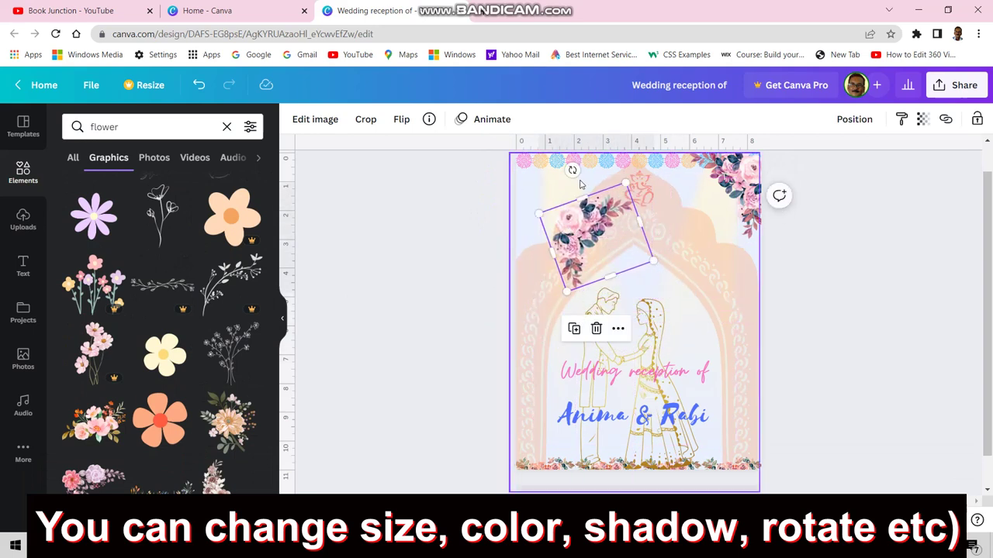
{"action": "mouse_move", "coordinate": [572, 169]}
{"action": "left_mouse_down"}
{"action": "mouse_move", "coordinate": [636, 224]}
{"action": "mouse_move", "coordinate": [586, 241]}
{"action": "left_mouse_up"}
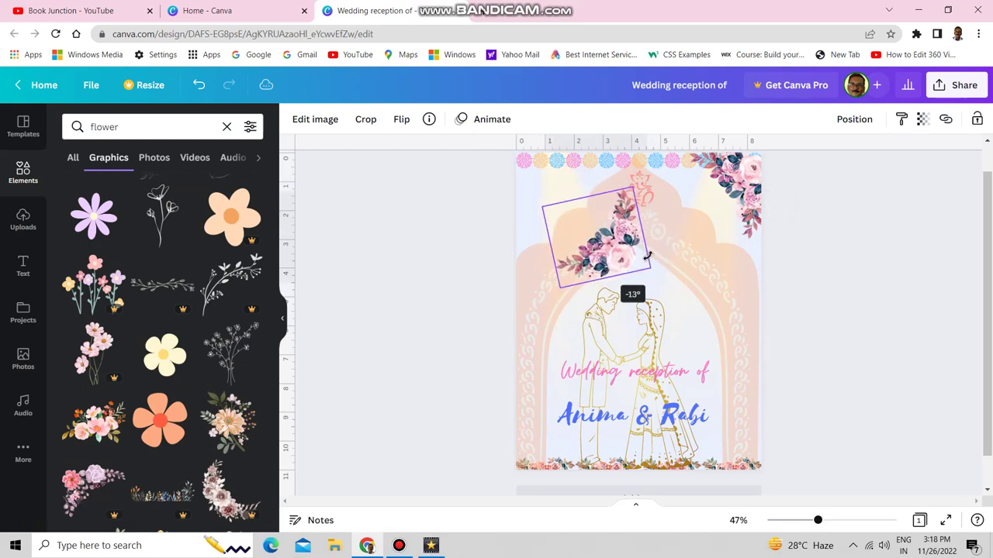
{"action": "left_click_drag", "start_coordinate": [585, 242], "coordinate": [605, 268]}
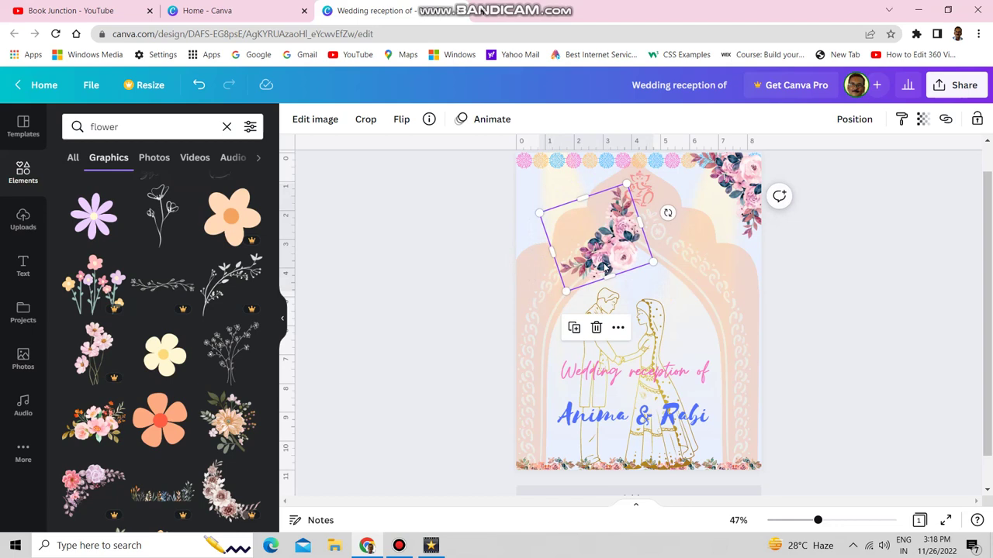
{"action": "key", "text": "ctrl+z"}
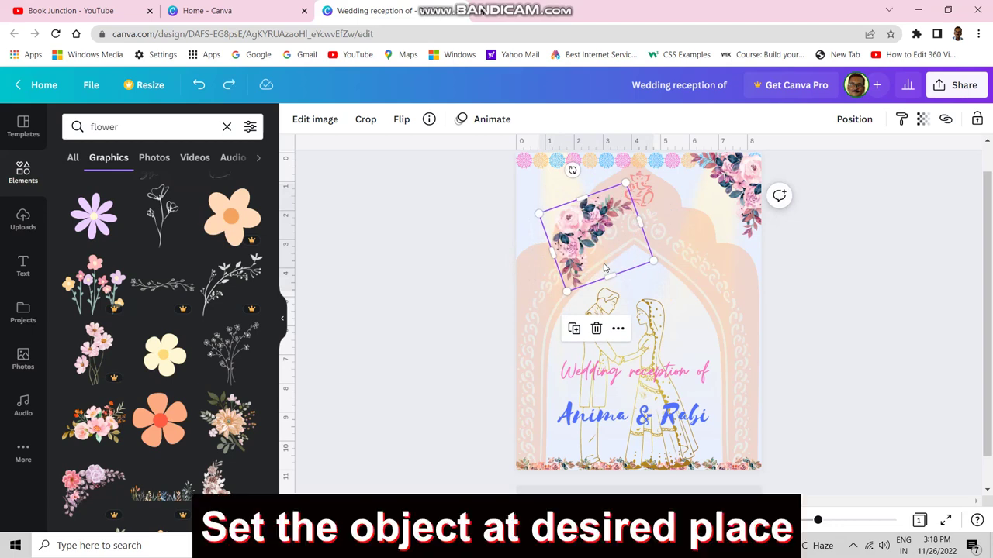
{"action": "key", "text": "ctrl+z"}
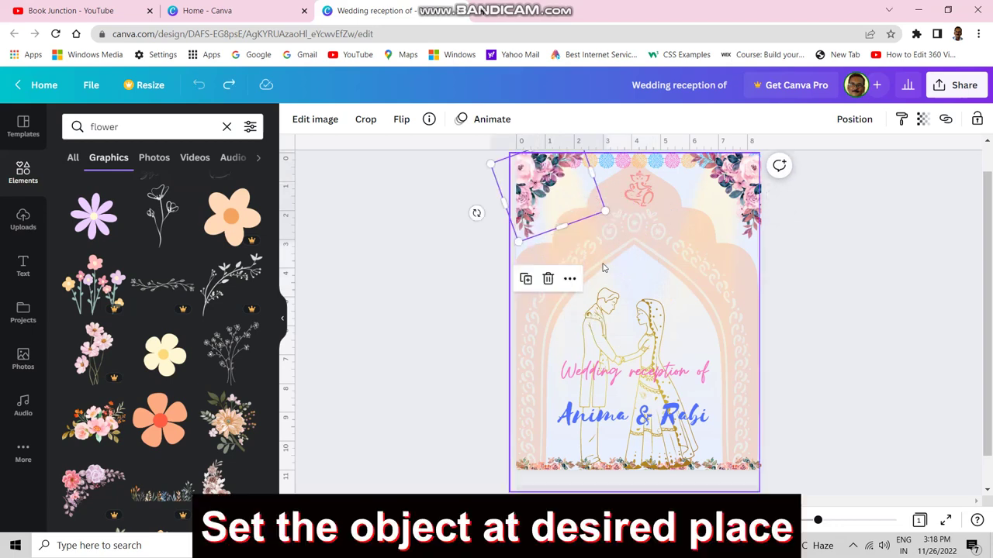
{"action": "left_click", "coordinate": [644, 164]}
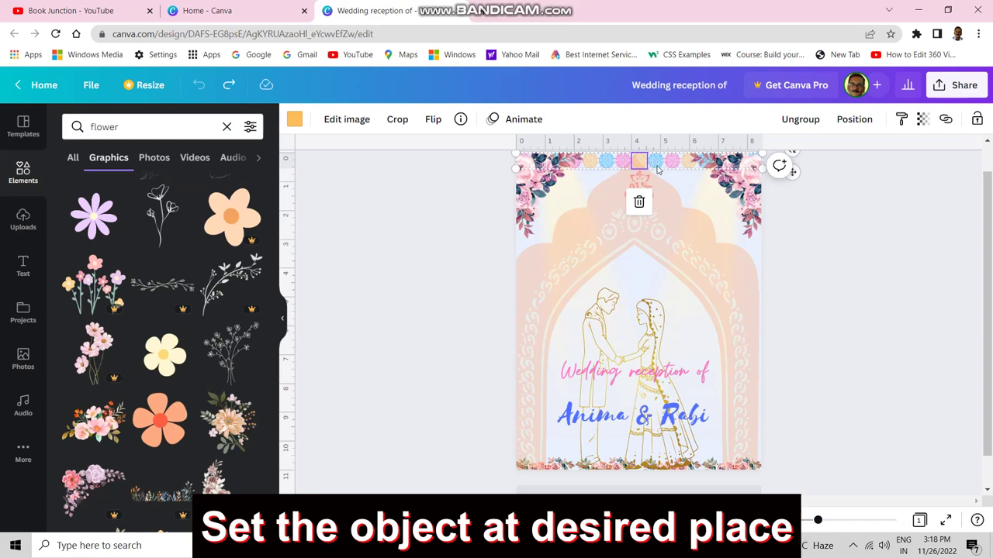
Drag the top garland, browse 'wedding decoration' graphics, then change the search to 'wedding couple'
{"action": "mouse_move", "coordinate": [657, 169]}
{"action": "left_mouse_down"}
{"action": "mouse_move", "coordinate": [712, 300]}
{"action": "mouse_move", "coordinate": [726, 263]}
{"action": "left_mouse_up"}
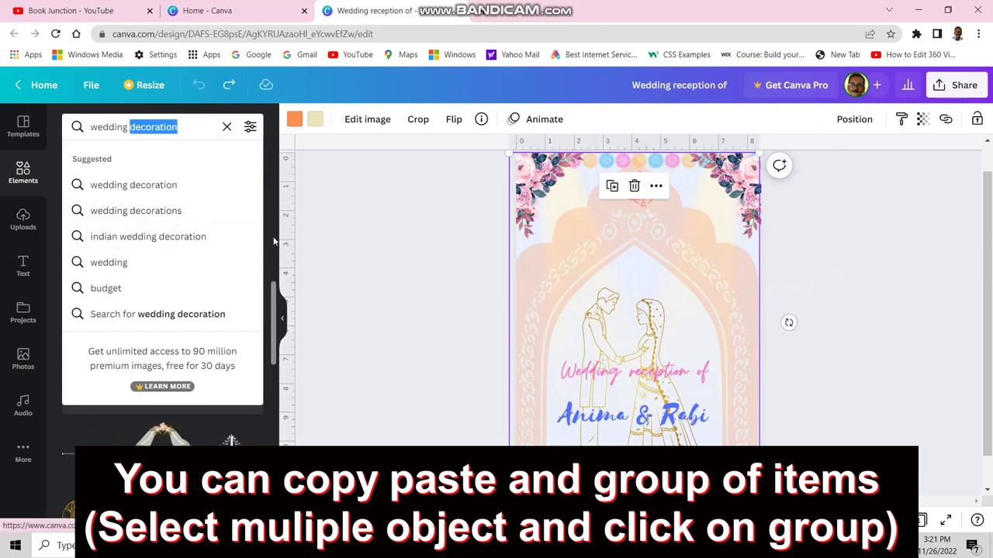
{"action": "key", "text": "Return"}
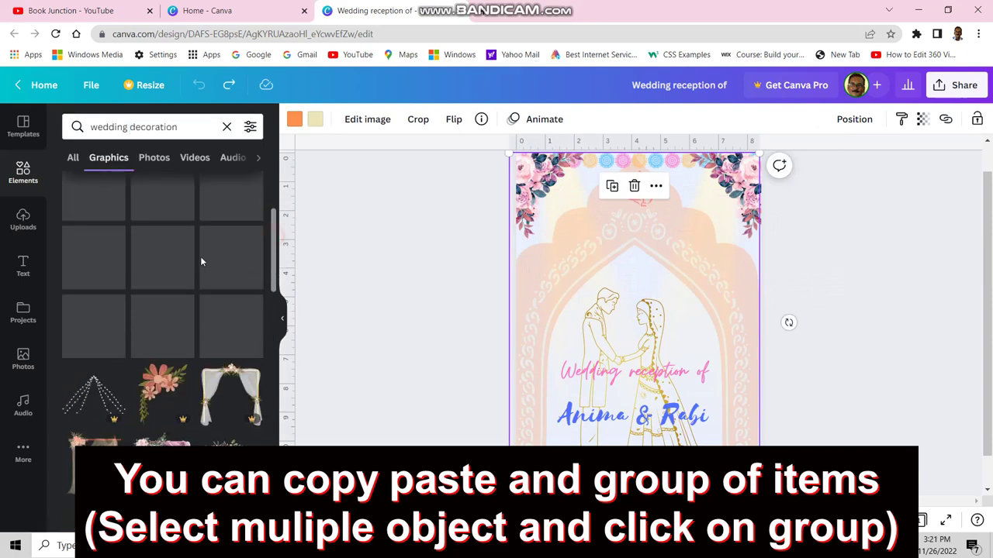
{"action": "scroll", "coordinate": [170, 280], "scroll_direction": "down", "scroll_amount": 3}
{"action": "scroll", "coordinate": [170, 279], "scroll_direction": "down", "scroll_amount": 3}
{"action": "scroll", "coordinate": [171, 283], "scroll_direction": "down", "scroll_amount": 3}
{"action": "scroll", "coordinate": [171, 283], "scroll_direction": "down", "scroll_amount": 3}
{"action": "scroll", "coordinate": [172, 283], "scroll_direction": "down", "scroll_amount": 3}
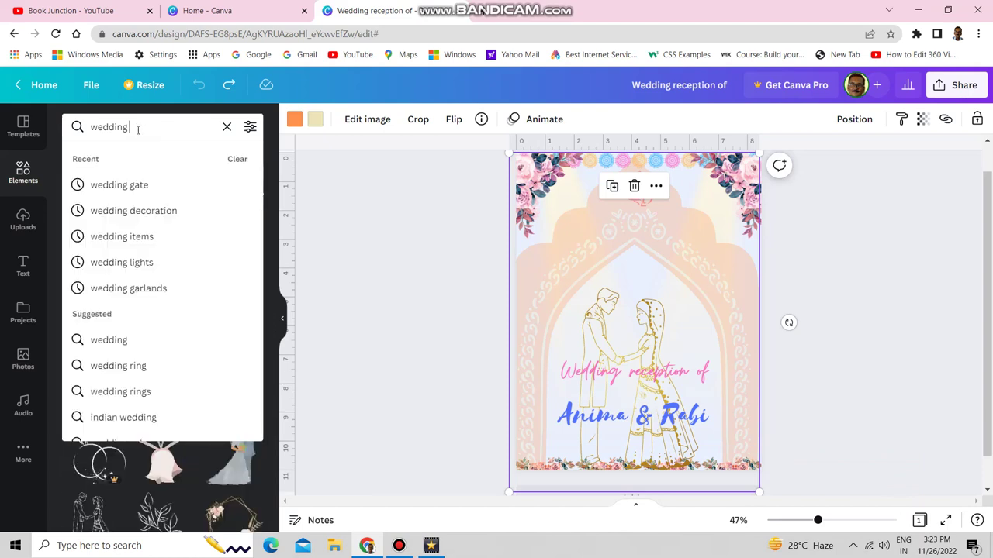
{"action": "type", "text": "couple"}
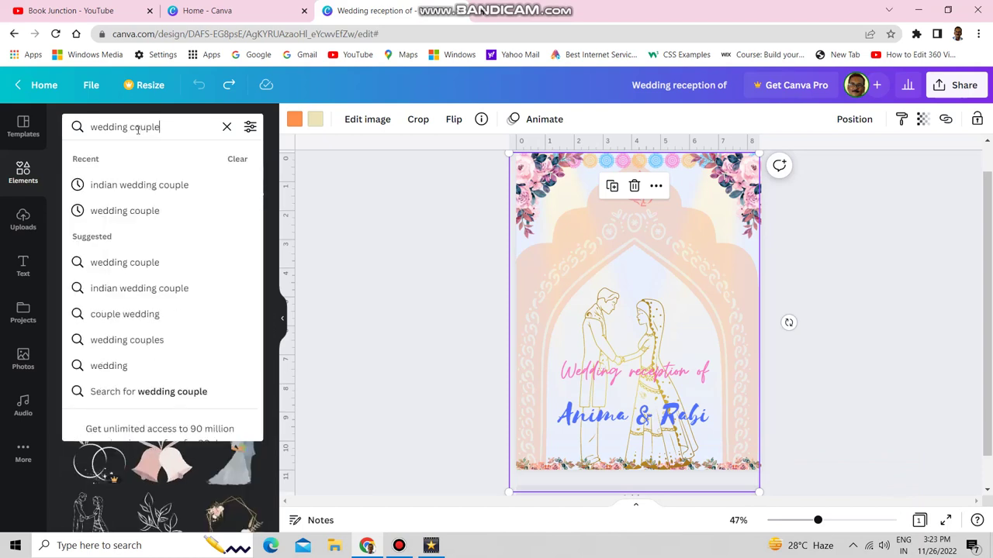
Browse the 'wedding couple' graphics, then view Canva's text styles and font combinations
{"action": "key", "text": "Return"}
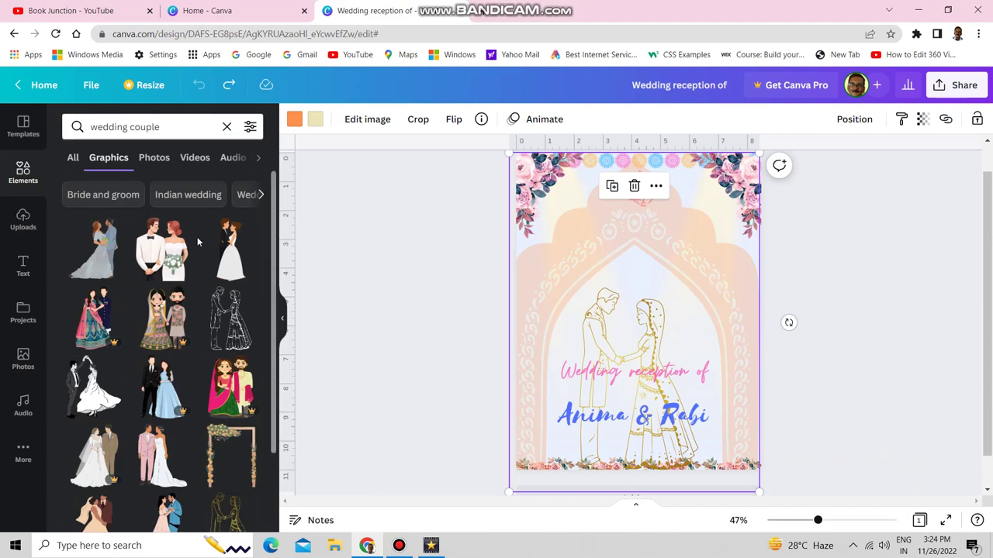
{"action": "scroll", "coordinate": [194, 248], "scroll_direction": "down", "scroll_amount": 2}
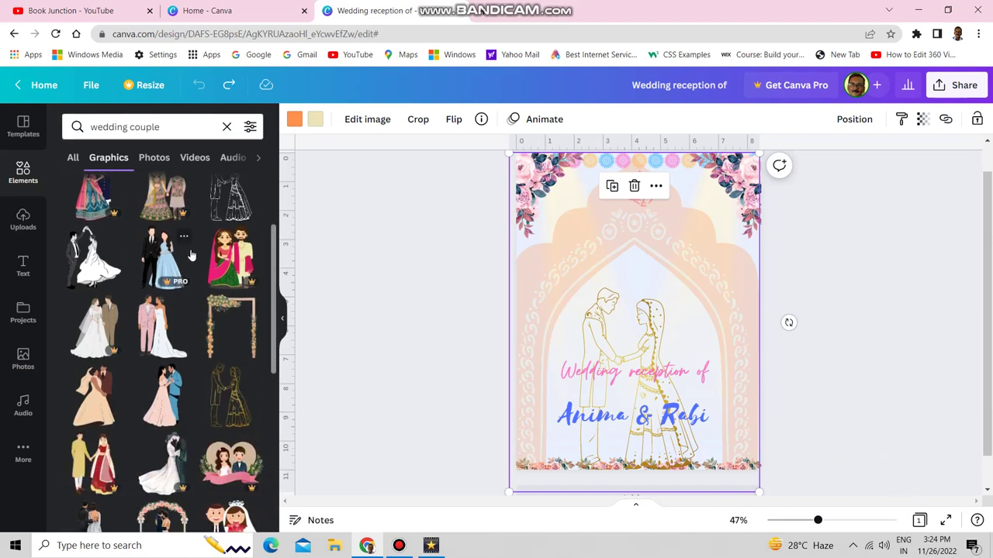
{"action": "scroll", "coordinate": [192, 256], "scroll_direction": "down", "scroll_amount": 3}
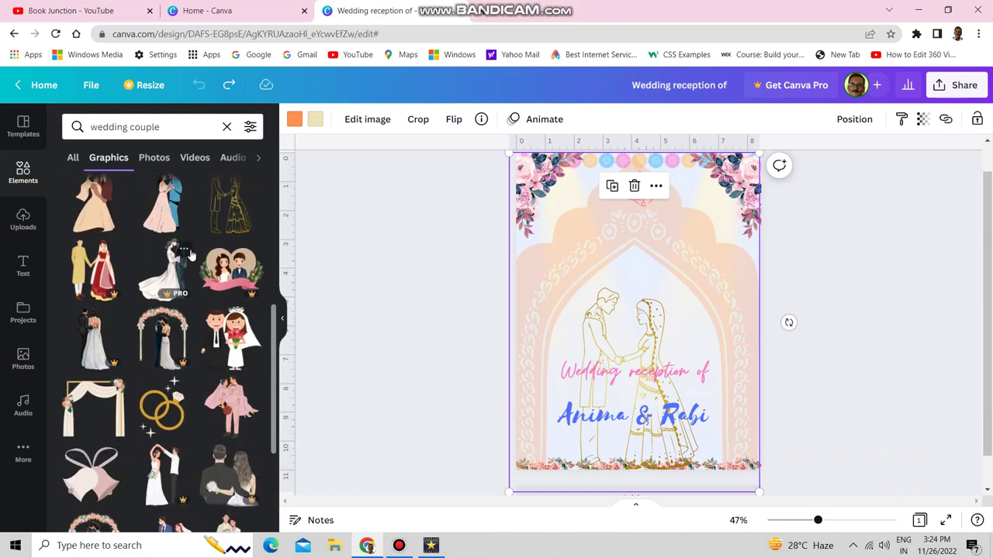
{"action": "scroll", "coordinate": [190, 257], "scroll_direction": "down", "scroll_amount": 1}
{"action": "scroll", "coordinate": [188, 259], "scroll_direction": "down", "scroll_amount": 1}
{"action": "scroll", "coordinate": [188, 258], "scroll_direction": "down", "scroll_amount": 2}
{"action": "scroll", "coordinate": [188, 256], "scroll_direction": "down", "scroll_amount": 2}
{"action": "scroll", "coordinate": [188, 258], "scroll_direction": "down", "scroll_amount": 1}
{"action": "scroll", "coordinate": [188, 260], "scroll_direction": "down", "scroll_amount": 1}
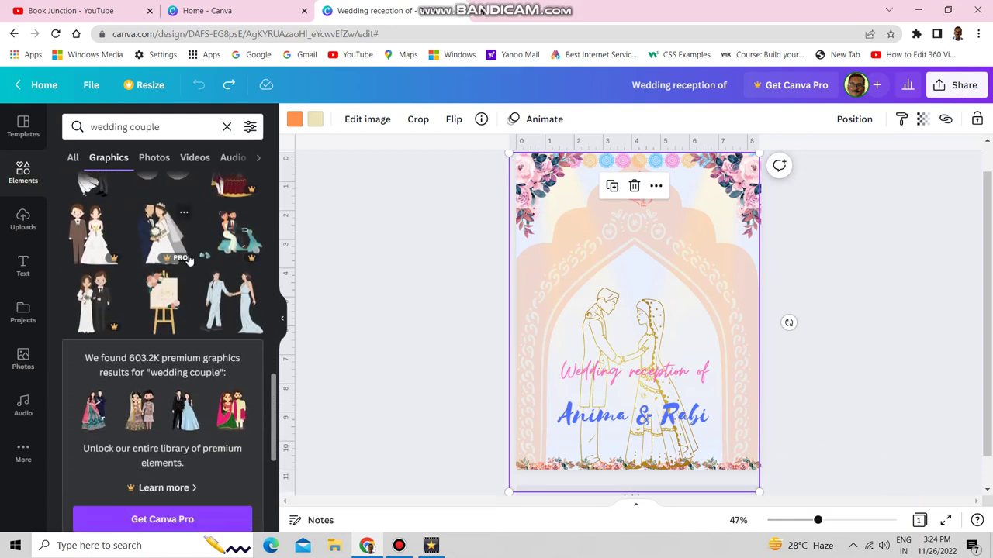
{"action": "scroll", "coordinate": [189, 259], "scroll_direction": "down", "scroll_amount": 2}
{"action": "left_click", "coordinate": [23, 265]}
{"action": "scroll", "coordinate": [208, 276], "scroll_direction": "down", "scroll_amount": 3}
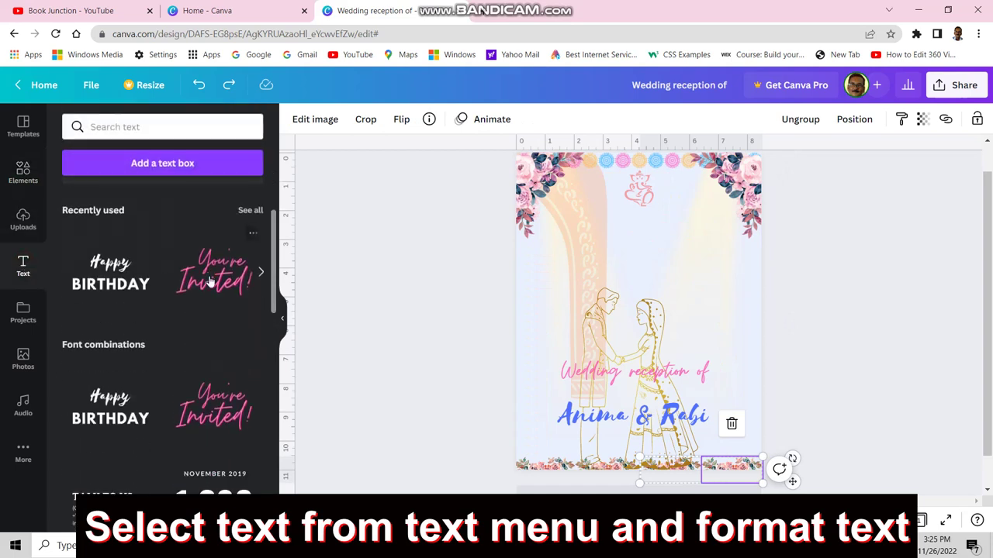
Add the You're Invited! text combination, then delete both of its lines
{"action": "left_click", "coordinate": [210, 281]}
{"action": "left_click", "coordinate": [622, 339]}
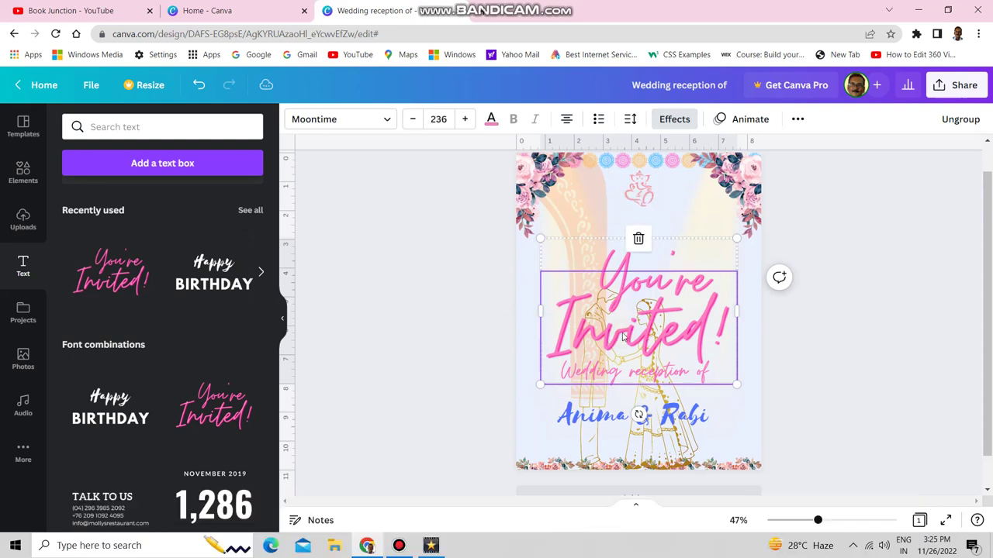
{"action": "key", "text": "Delete"}
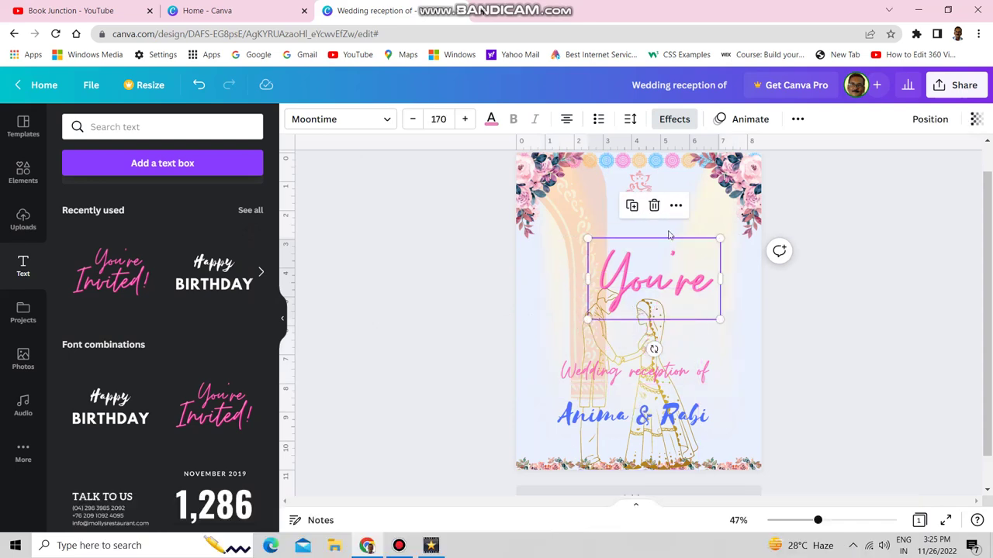
{"action": "left_click", "coordinate": [663, 281]}
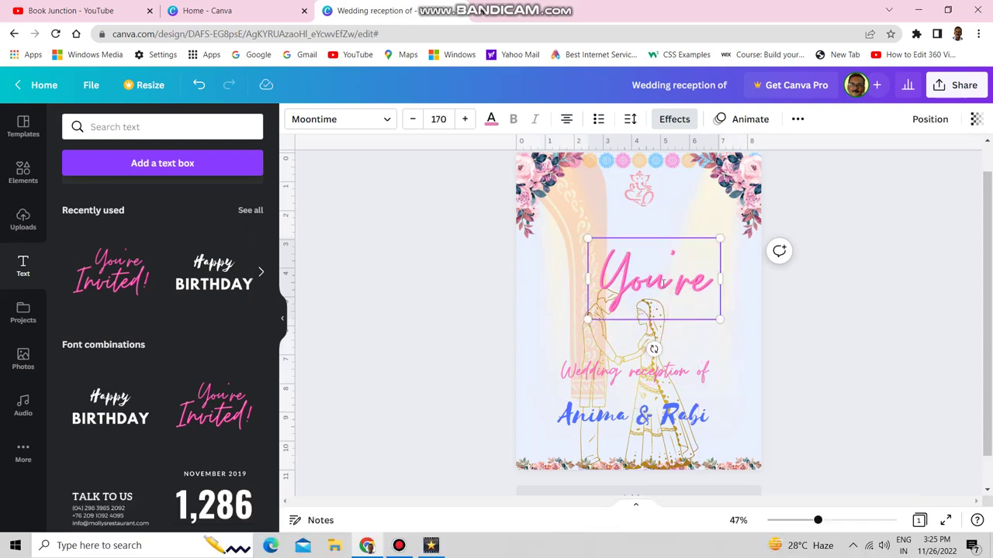
{"action": "key", "text": "BackSpace"}
{"action": "key", "text": "BackSpace"}
{"action": "left_click", "coordinate": [802, 341]}
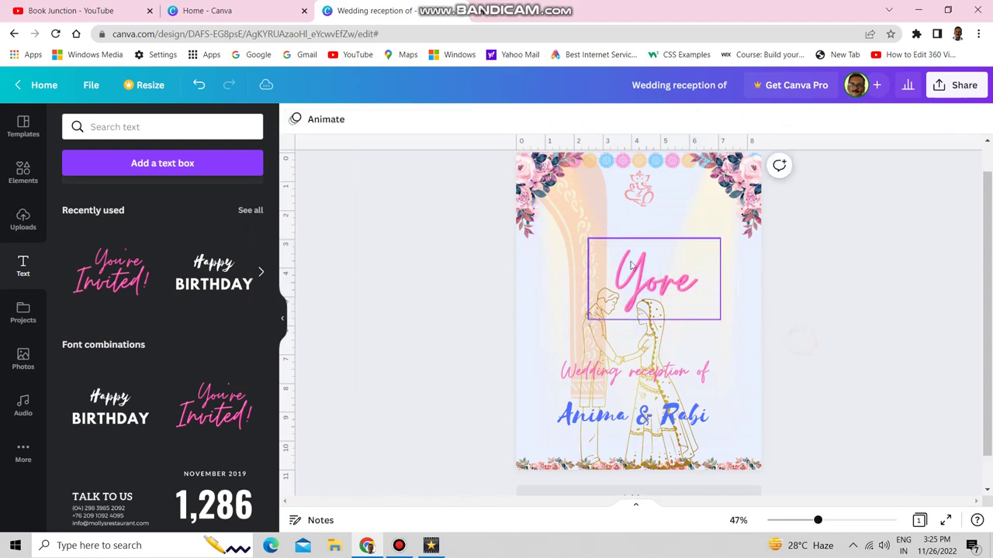
{"action": "left_click", "coordinate": [642, 271]}
{"action": "key", "text": "Delete"}
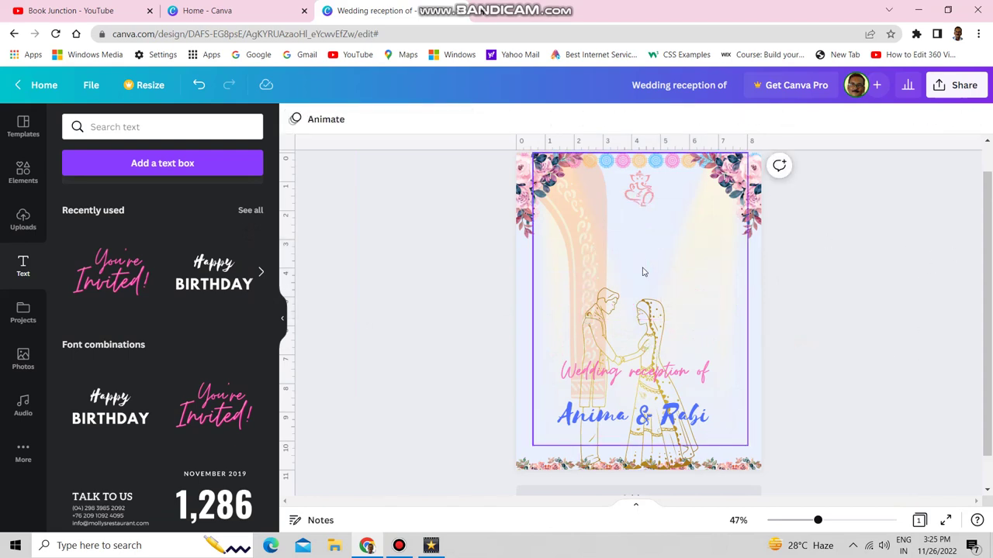
{"action": "mouse_move", "coordinate": [213, 272]}
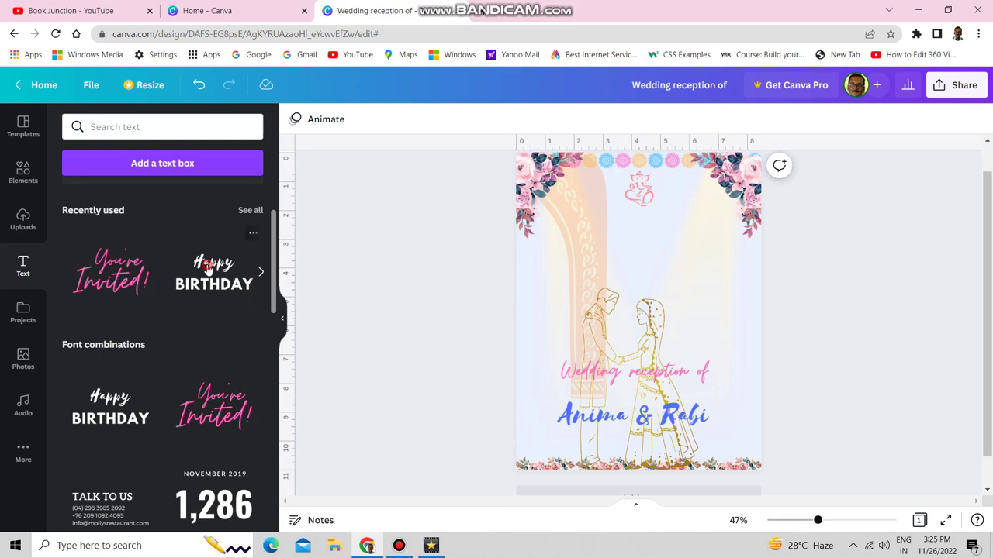
Place Happy Birthday text, remove BIRTHDAY, and replace Happy with a trial name
{"action": "left_click_drag", "start_coordinate": [480, 323], "coordinate": [522, 326]}
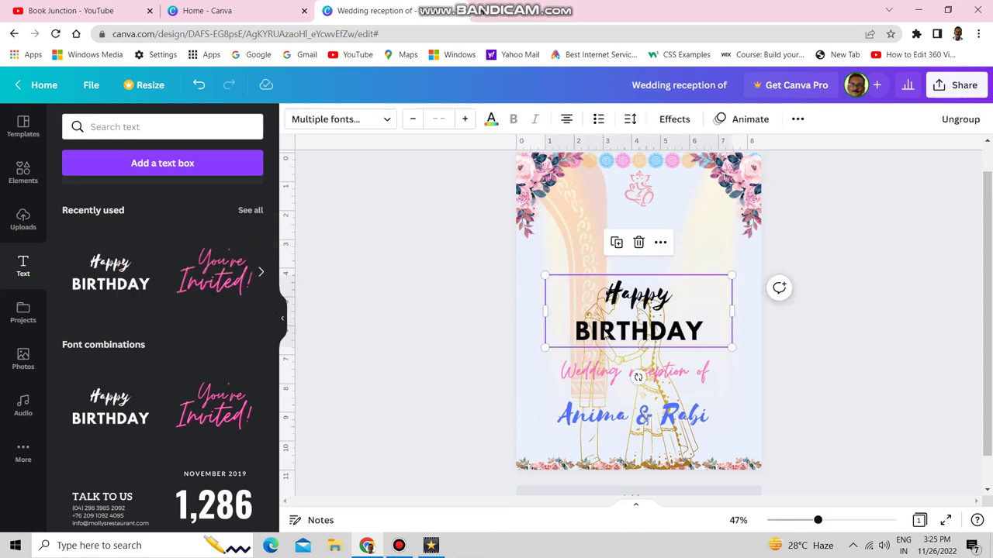
{"action": "left_click", "coordinate": [603, 330]}
{"action": "left_click", "coordinate": [638, 288]}
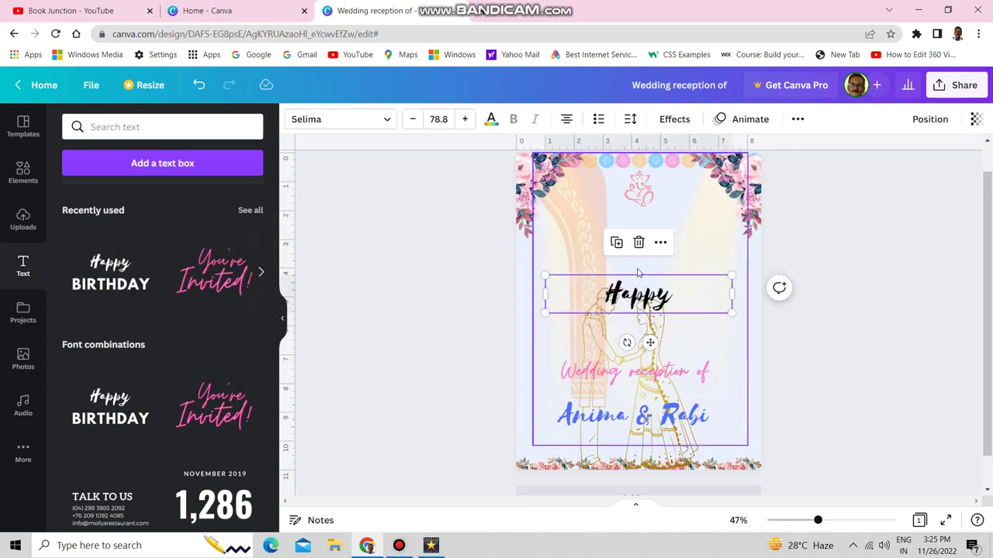
{"action": "double_click", "coordinate": [637, 296]}
{"action": "type", "text": "Poonam"}
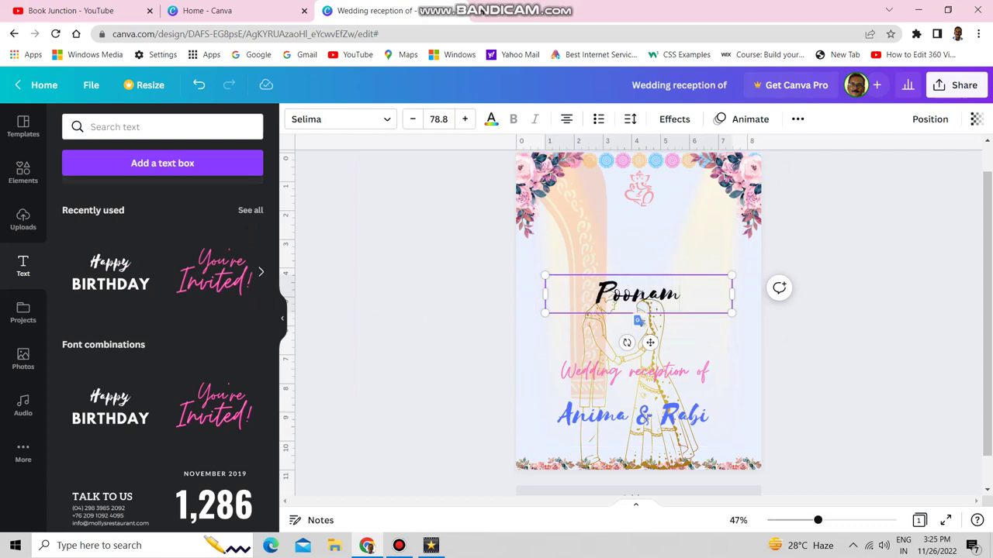
{"action": "key", "text": "Return"}
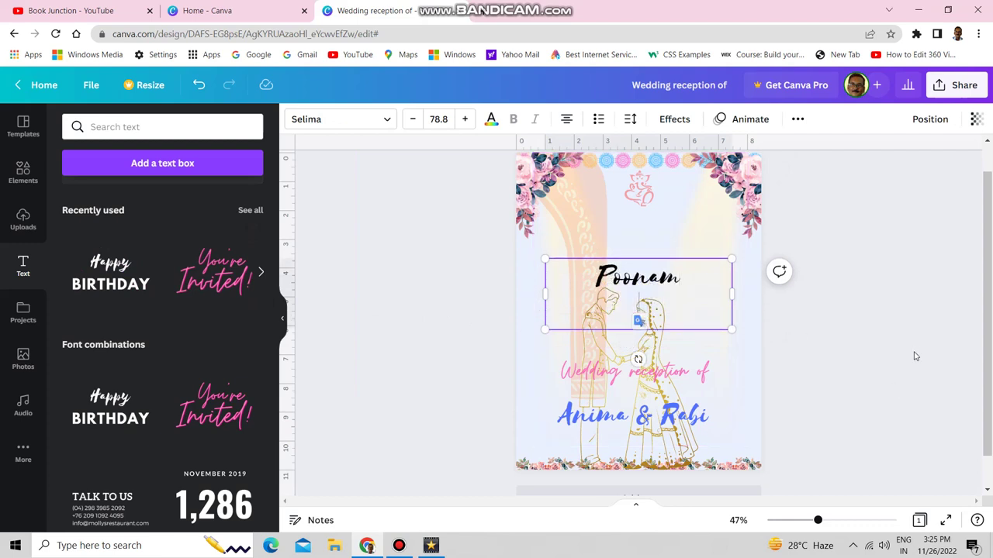
{"action": "key", "text": "BackSpace"}
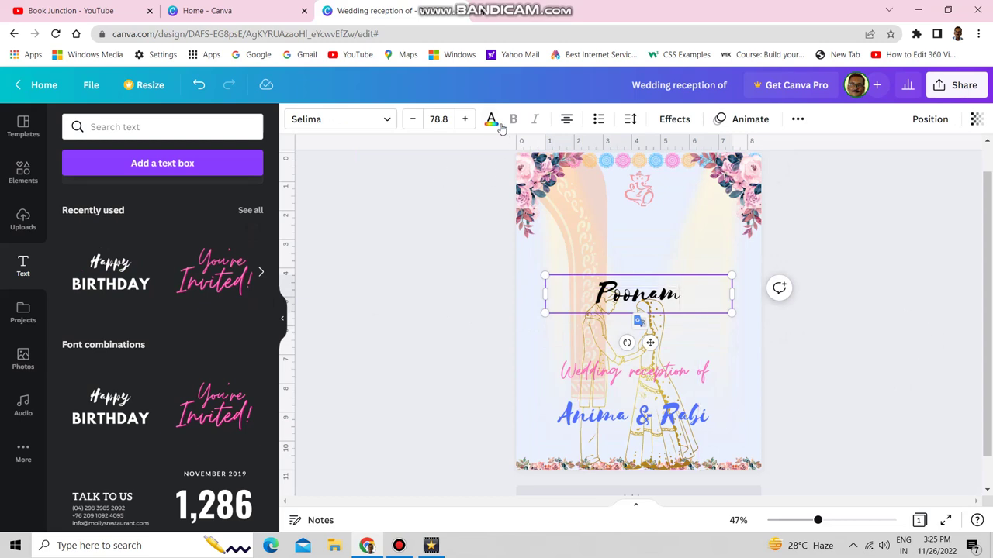
Recolour the trial name orange then blue, then undo the added name text
{"action": "left_click", "coordinate": [492, 120]}
{"action": "left_click", "coordinate": [209, 222]}
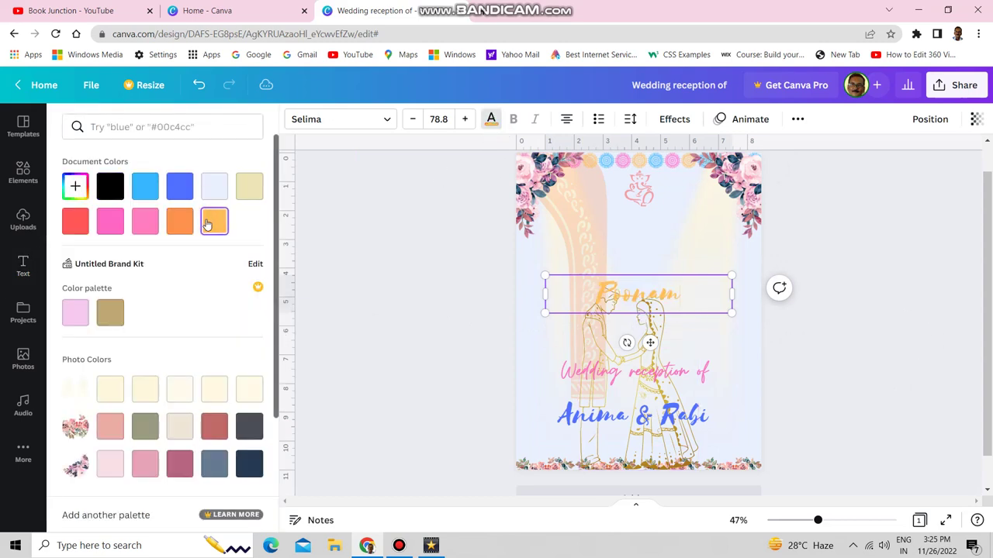
{"action": "left_click", "coordinate": [181, 186]}
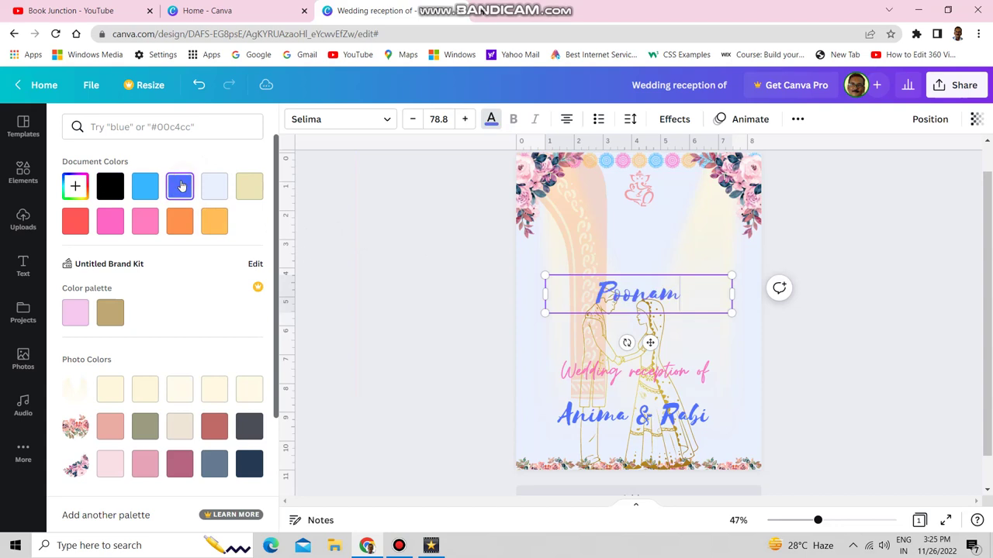
{"action": "left_click", "coordinate": [706, 289]}
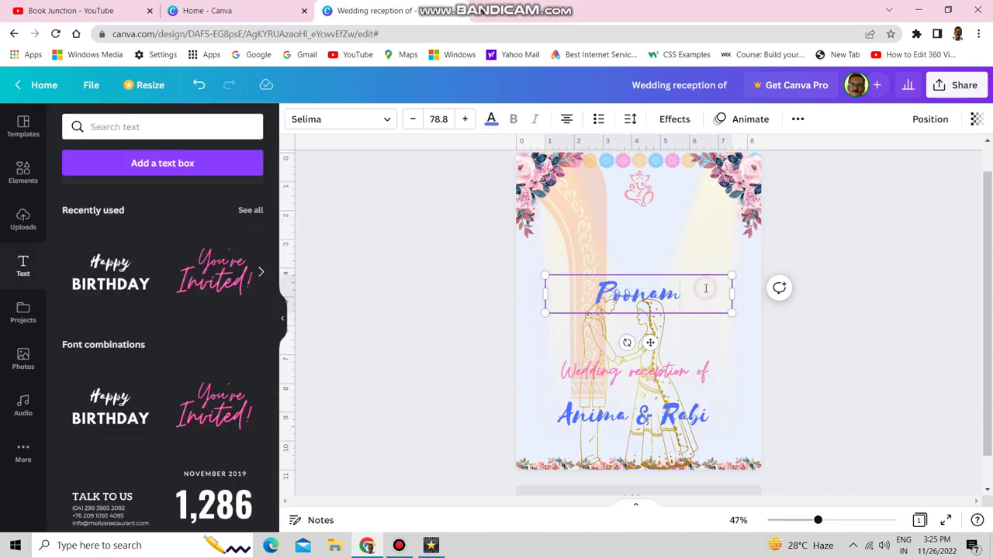
{"action": "key", "text": "ctrl+z"}
{"action": "left_click", "coordinate": [615, 325]}
Move the couple illustration to the page bottom and send it to back
{"action": "mouse_move", "coordinate": [616, 330]}
{"action": "left_mouse_down"}
{"action": "mouse_move", "coordinate": [595, 165]}
{"action": "mouse_move", "coordinate": [600, 320]}
{"action": "left_mouse_up"}
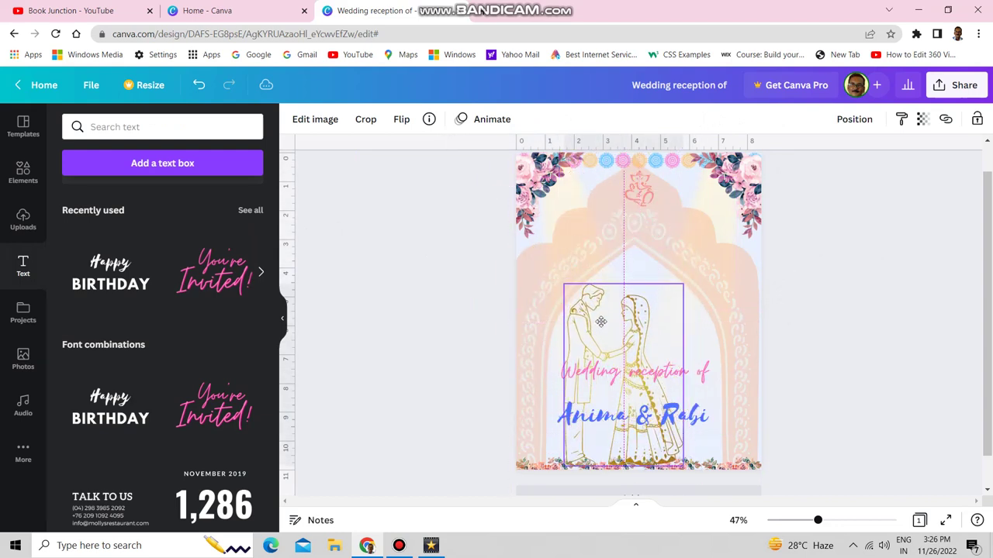
{"action": "left_click_drag", "start_coordinate": [601, 320], "coordinate": [608, 324]}
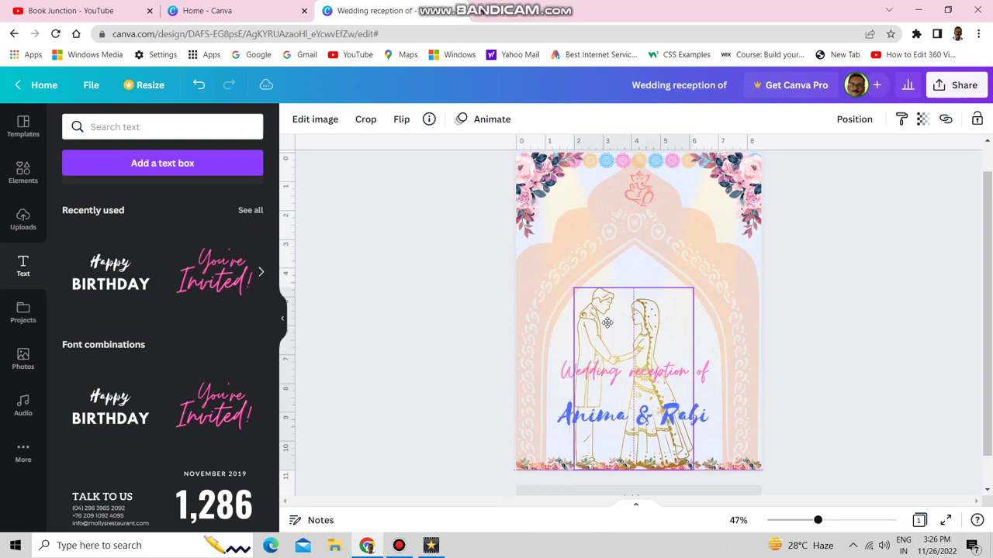
{"action": "right_click", "coordinate": [632, 335]}
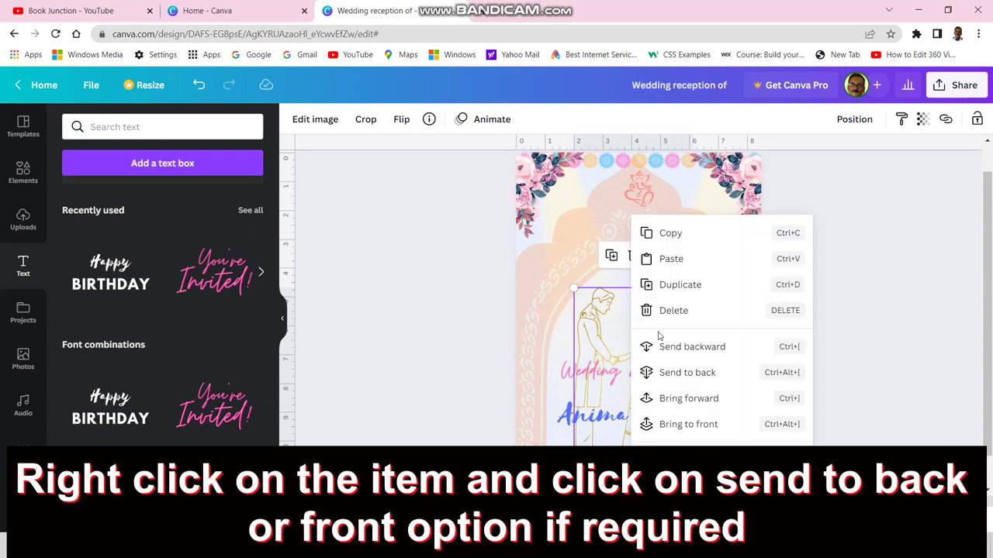
{"action": "left_click", "coordinate": [720, 373]}
{"action": "left_click", "coordinate": [894, 363]}
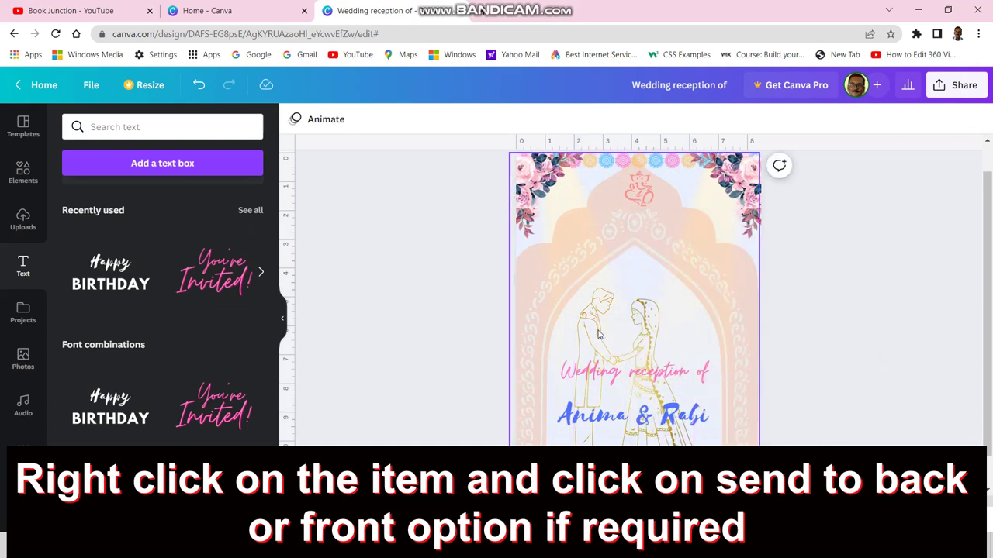
Reorder the arch background with Send backward, Bring forward, then Bring to front
{"action": "left_click", "coordinate": [742, 298]}
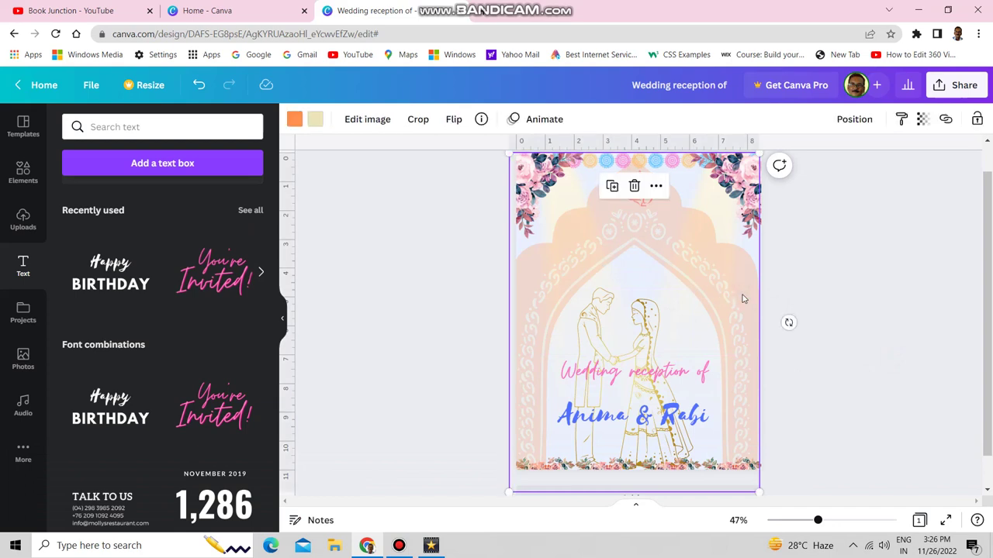
{"action": "right_click", "coordinate": [742, 297]}
{"action": "left_click", "coordinate": [775, 349]}
{"action": "right_click", "coordinate": [648, 318]}
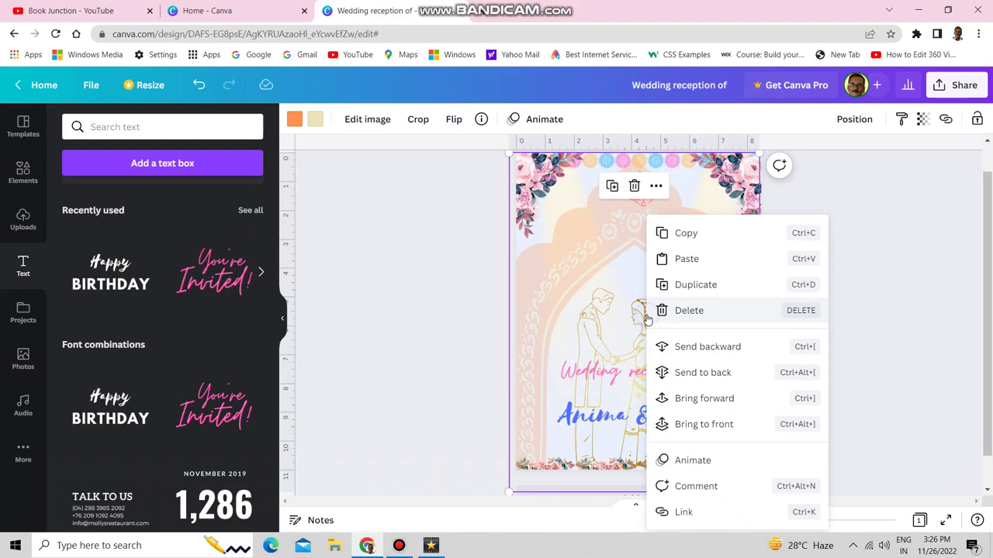
{"action": "left_click", "coordinate": [687, 398]}
{"action": "right_click", "coordinate": [665, 318]}
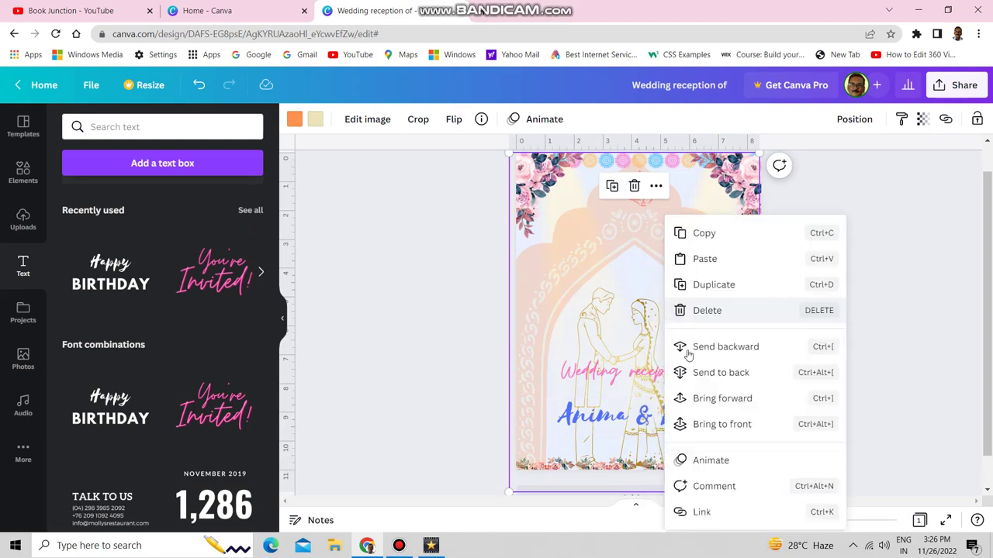
{"action": "left_click", "coordinate": [717, 426]}
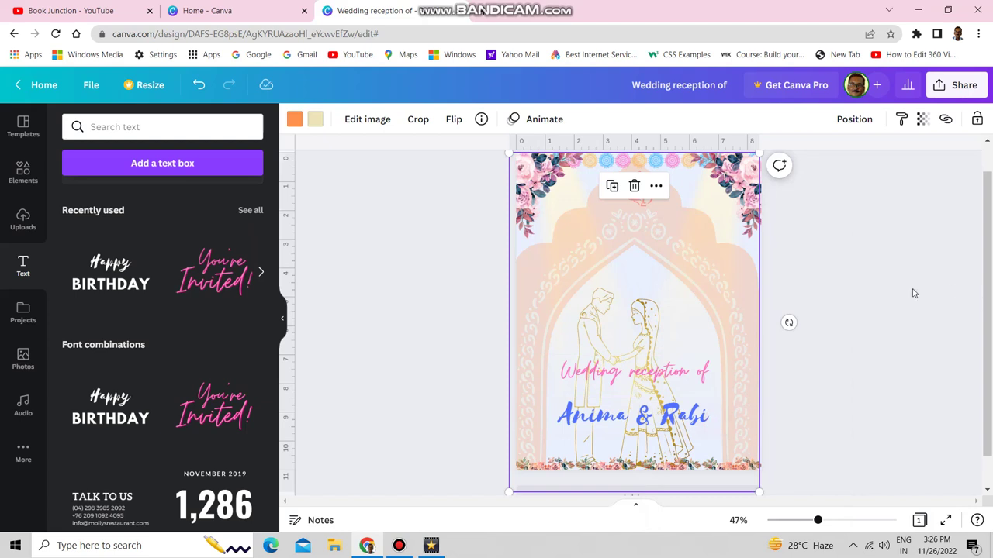
{"action": "left_click", "coordinate": [943, 292]}
{"action": "left_click", "coordinate": [938, 86]}
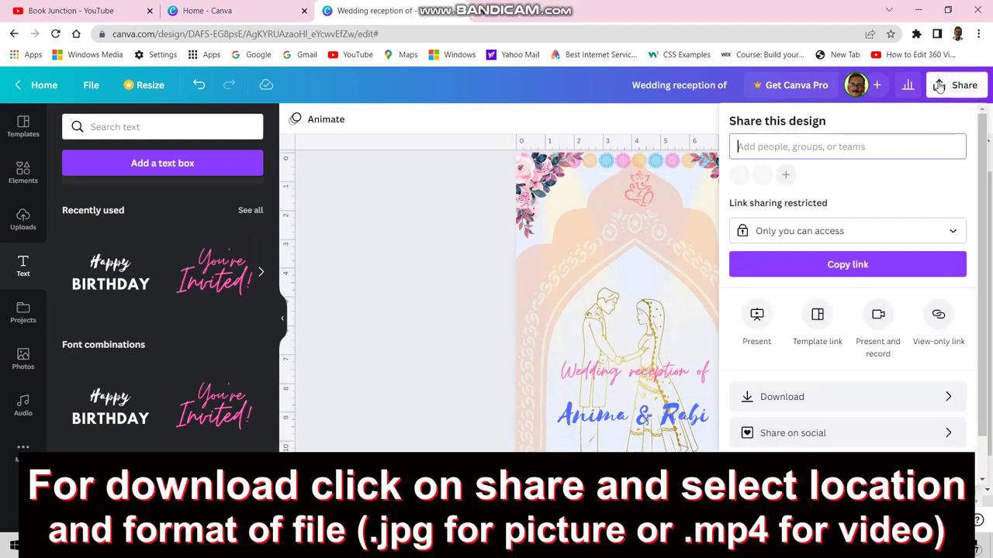
Download the invitation as a 1,545 × 2,000 px JPG
{"action": "left_click", "coordinate": [812, 396]}
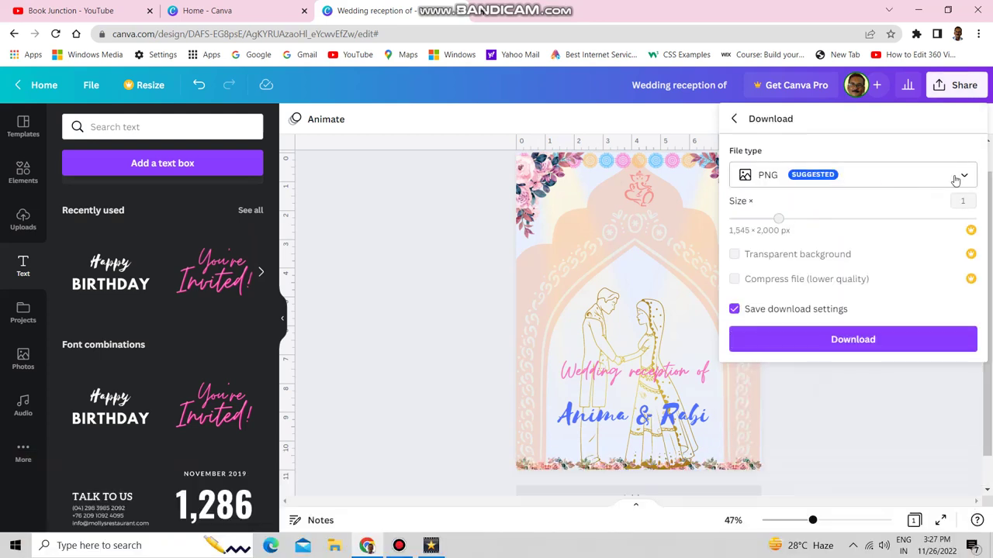
{"action": "left_click", "coordinate": [962, 177]}
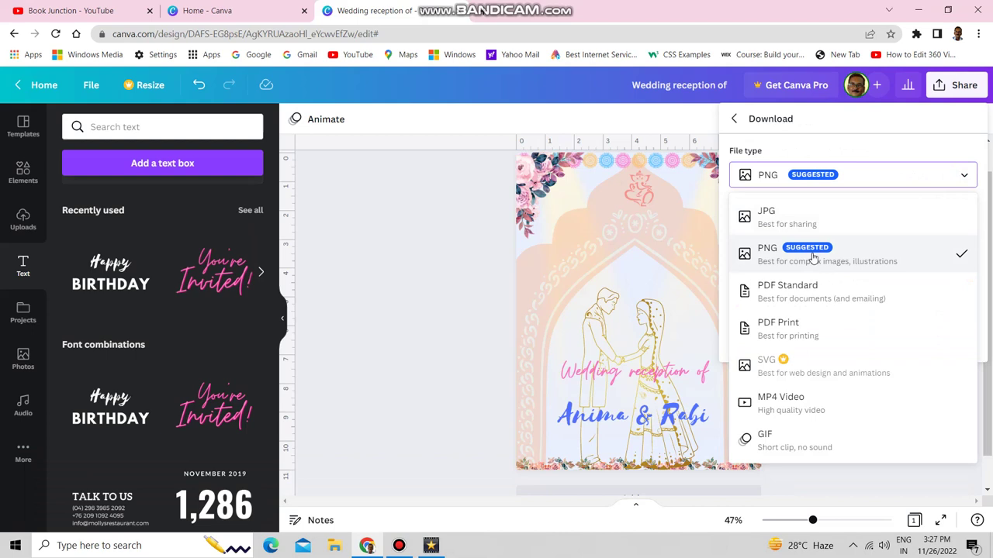
{"action": "left_click", "coordinate": [806, 220]}
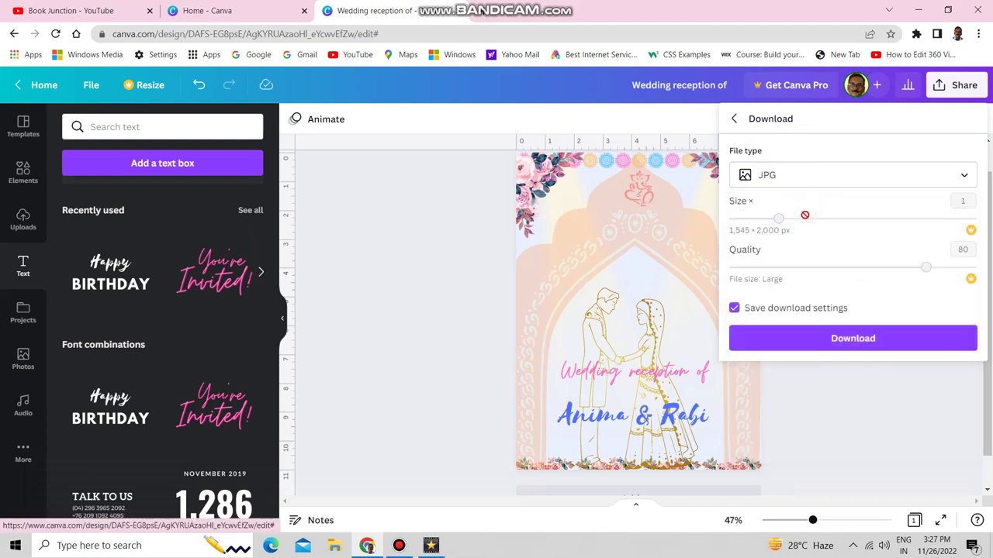
{"action": "left_click", "coordinate": [841, 340]}
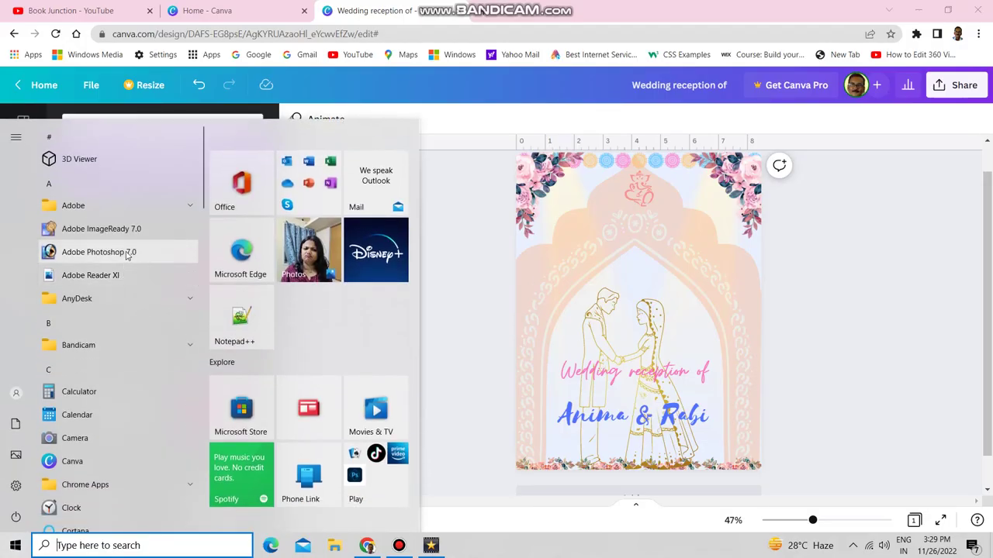
Launch Adobe Photoshop 7 from the Windows Start menu
{"action": "left_click", "coordinate": [128, 256]}
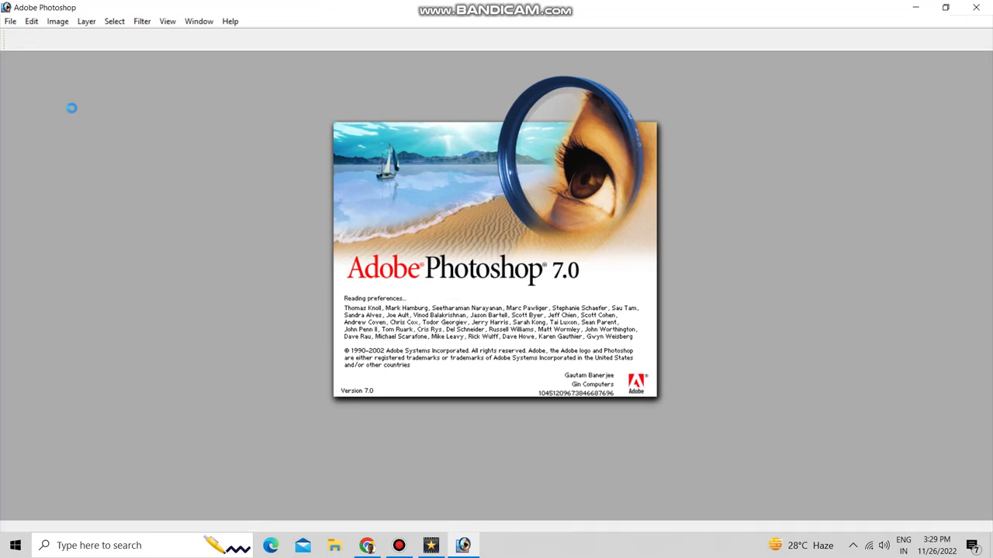
Use File > Open to load Wedding reception.png from the Canva folder
{"action": "left_click", "coordinate": [10, 21]}
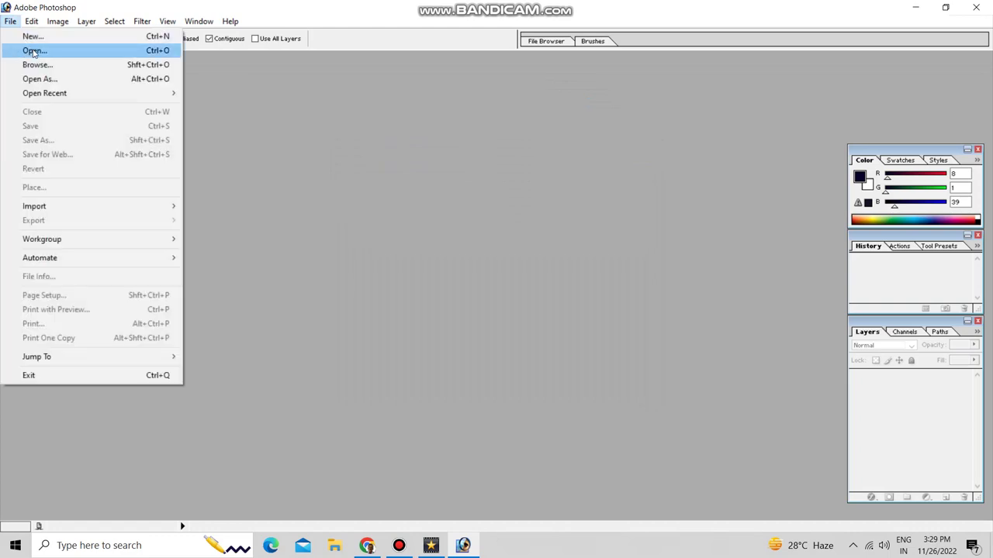
{"action": "left_click", "coordinate": [34, 51]}
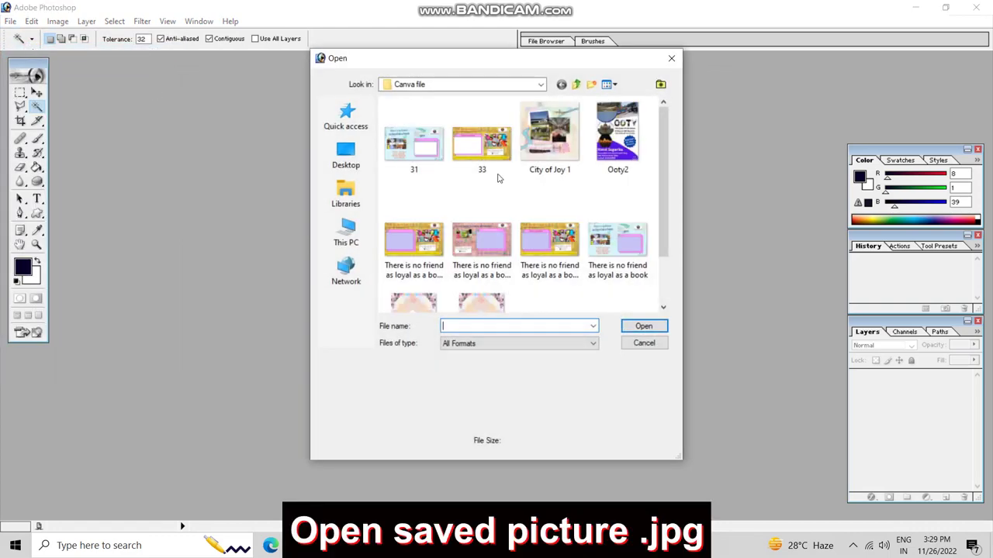
{"action": "scroll", "coordinate": [499, 177], "scroll_direction": "down", "scroll_amount": 1}
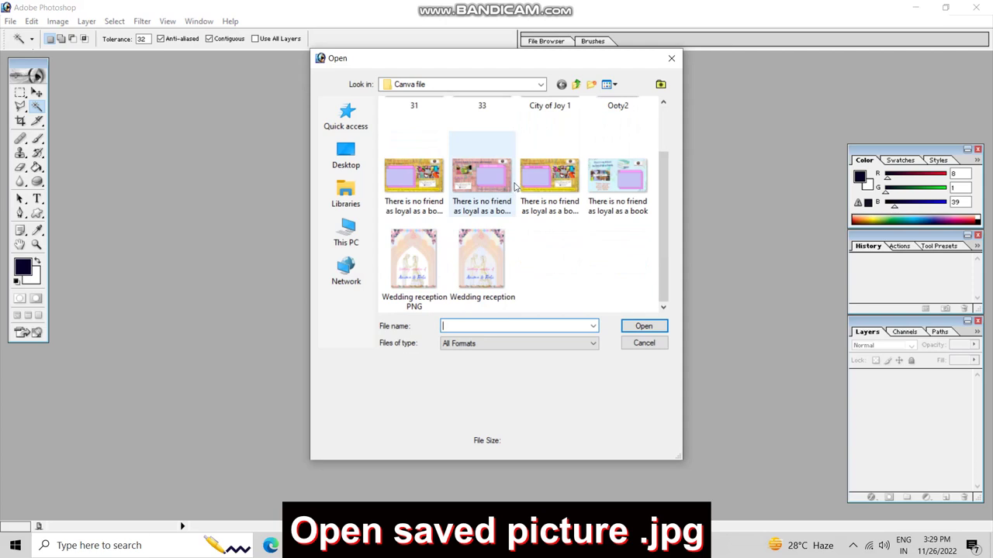
{"action": "left_click", "coordinate": [486, 247]}
{"action": "double_click", "coordinate": [486, 246]}
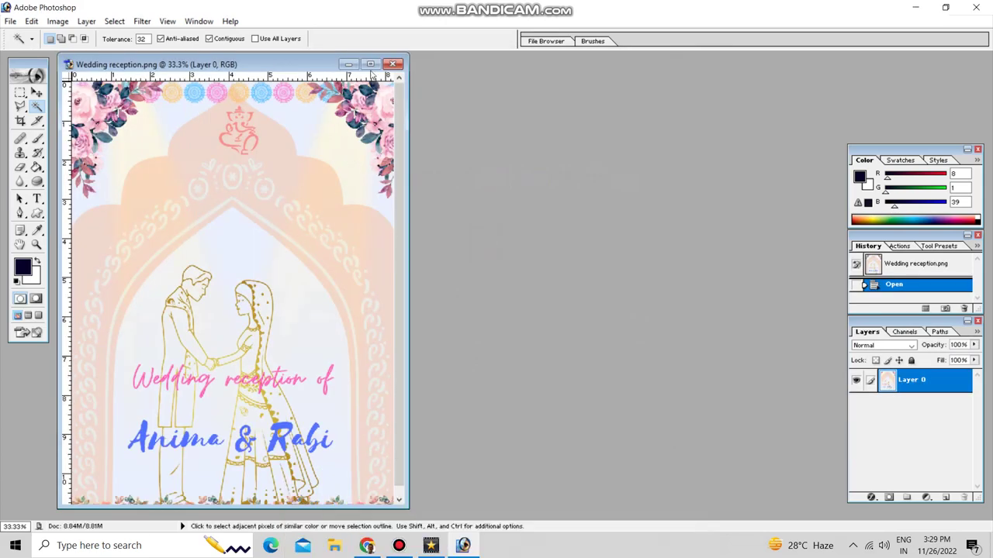
Fit the image on screen and clear the pale arch interior using the Magic Wand
{"action": "left_click", "coordinate": [167, 21]}
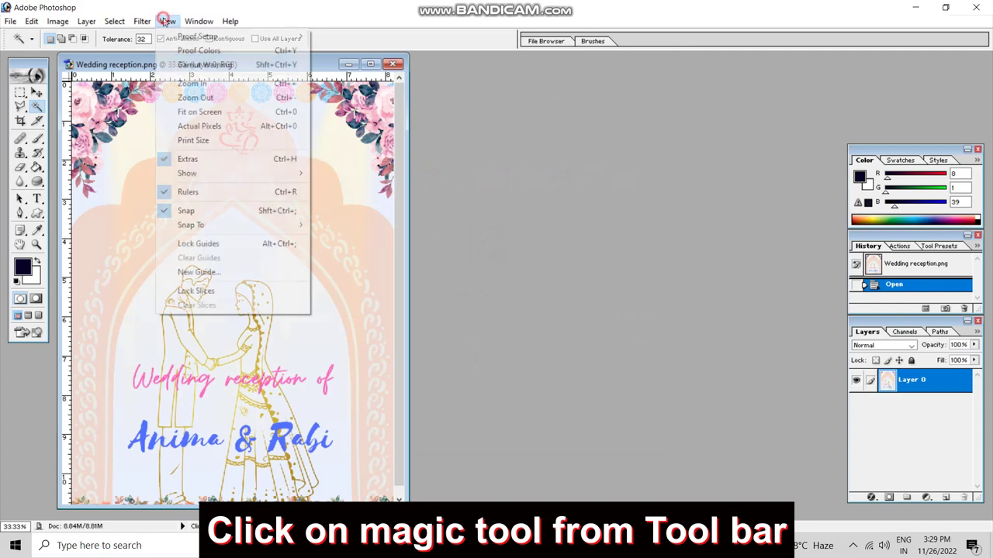
{"action": "left_click", "coordinate": [186, 114]}
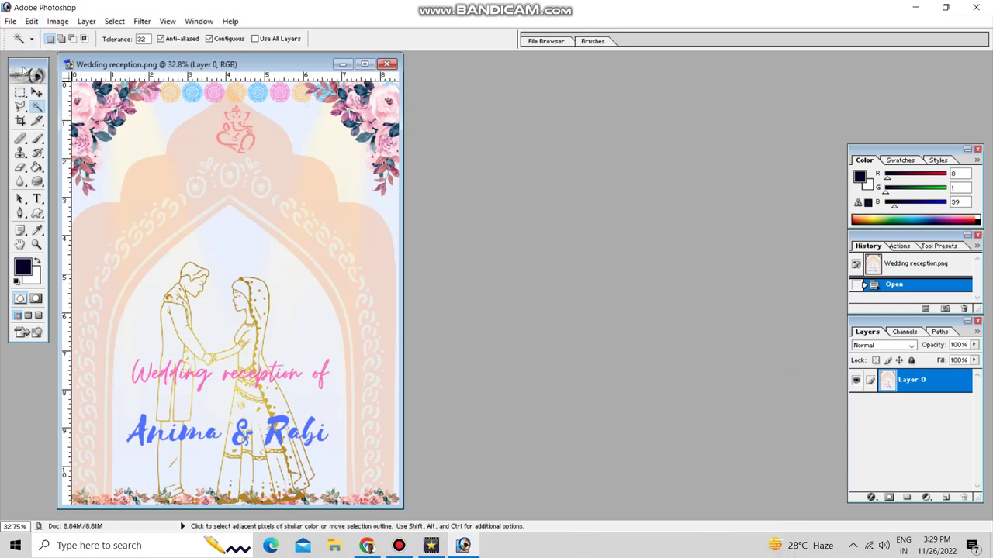
{"action": "left_click", "coordinate": [37, 92]}
{"action": "left_click", "coordinate": [36, 107]}
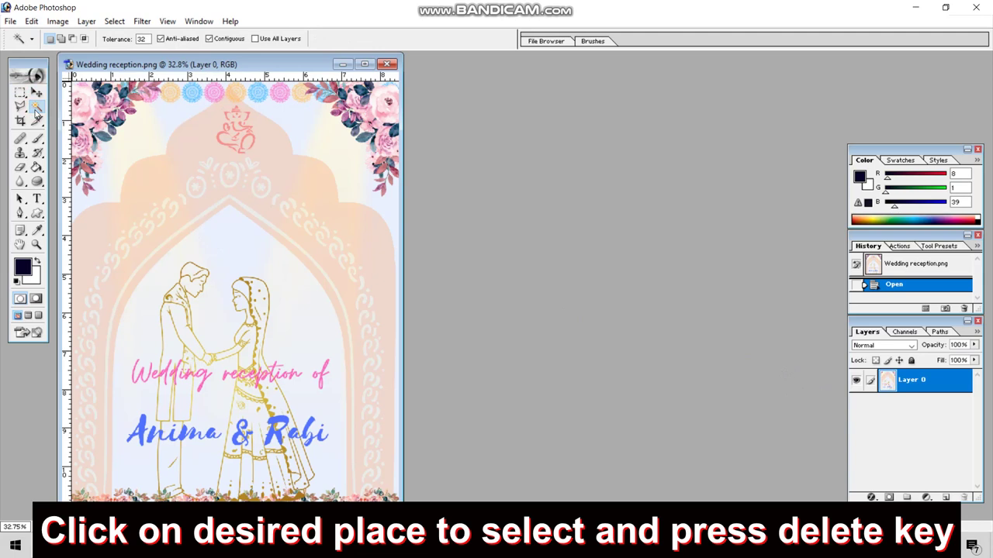
{"action": "left_click", "coordinate": [239, 252]}
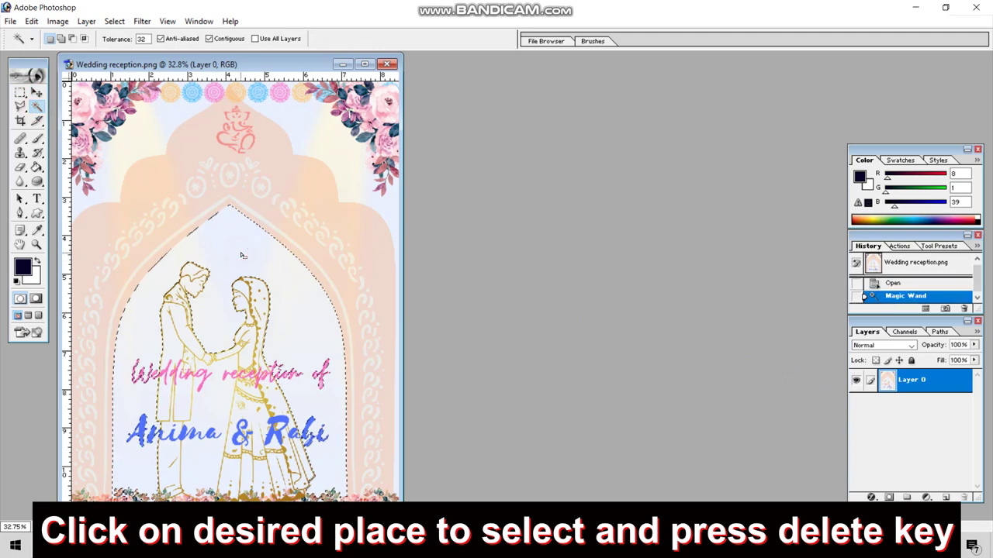
{"action": "key", "text": "Delete"}
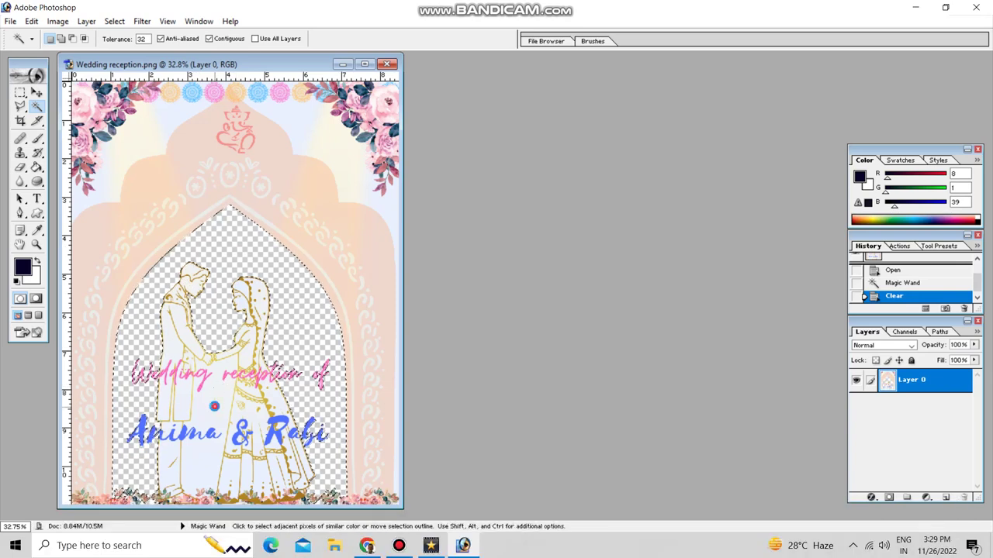
Clear the pale area between the two figures to transparency
{"action": "left_click", "coordinate": [217, 411]}
{"action": "key", "text": "Delete"}
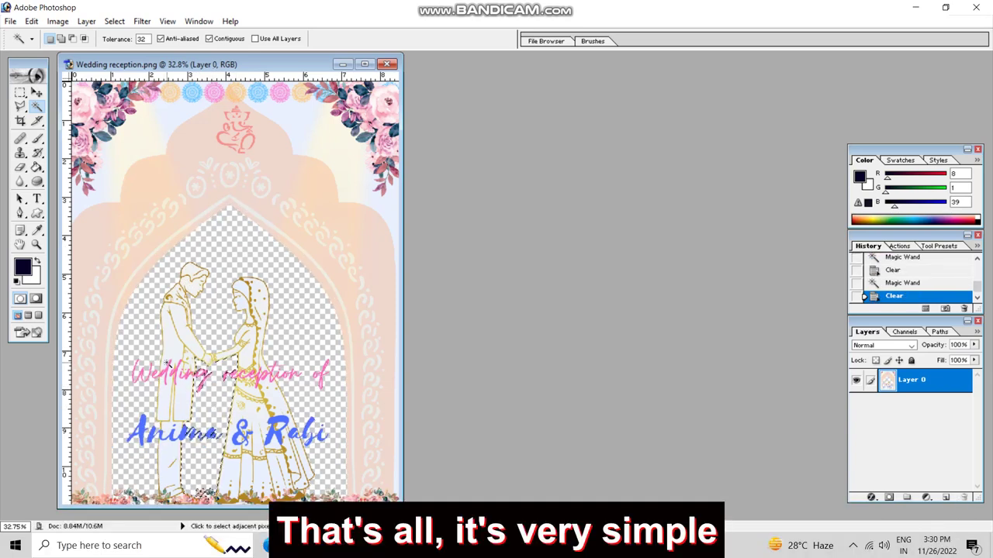
{"action": "left_click", "coordinate": [10, 21]}
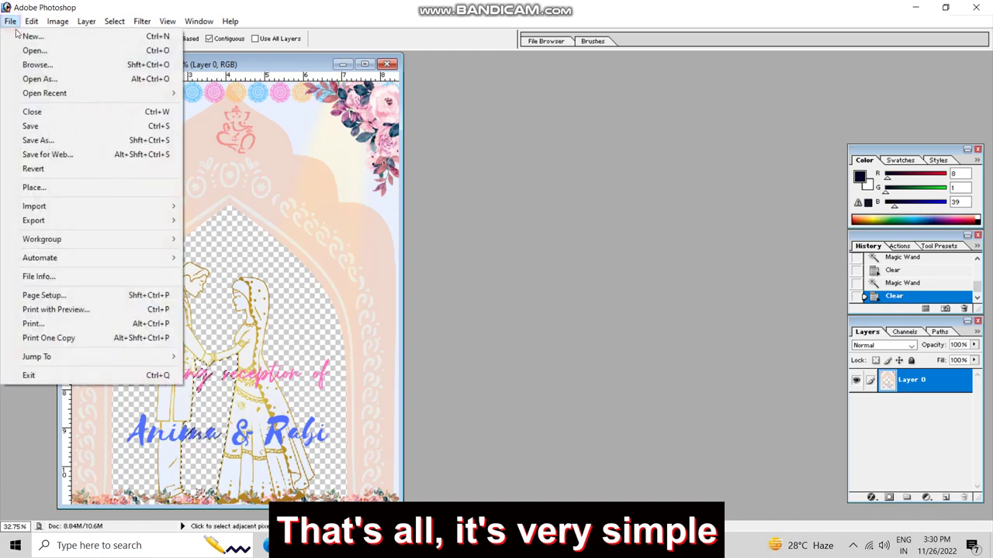
Save the cut-out invitation in PNG format as 'Wedding reception PNG' in the Canva file folder
{"action": "left_click", "coordinate": [39, 138]}
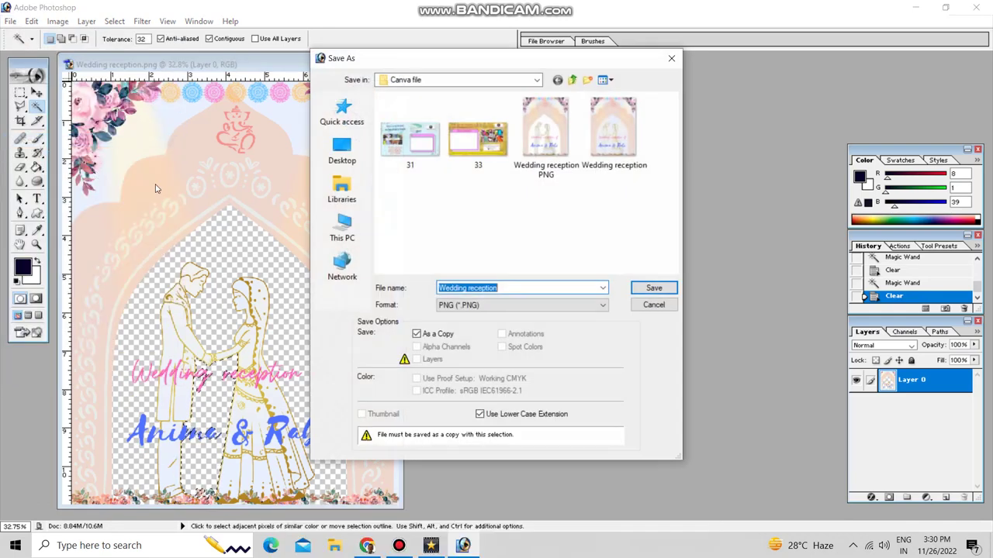
{"action": "left_click", "coordinate": [539, 169]}
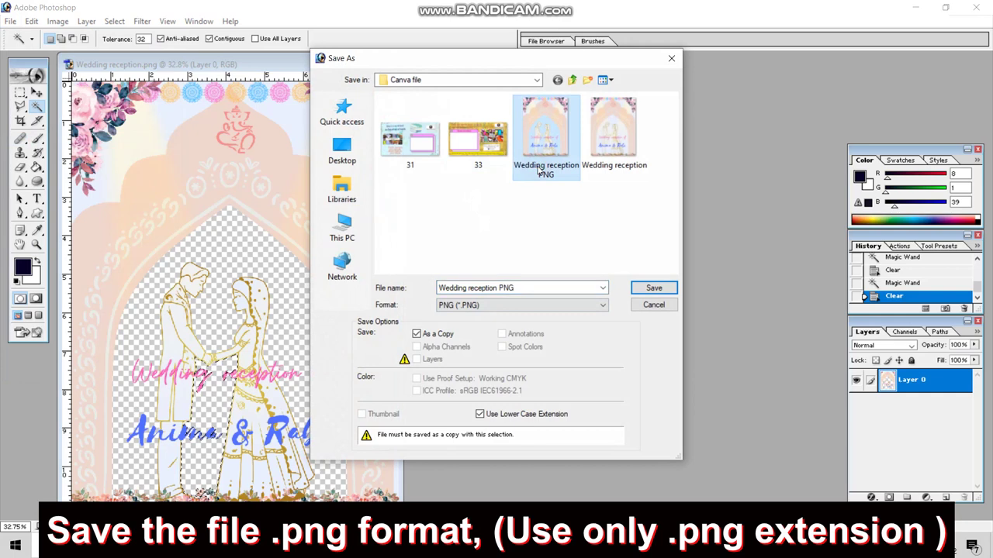
{"action": "left_click", "coordinate": [532, 305]}
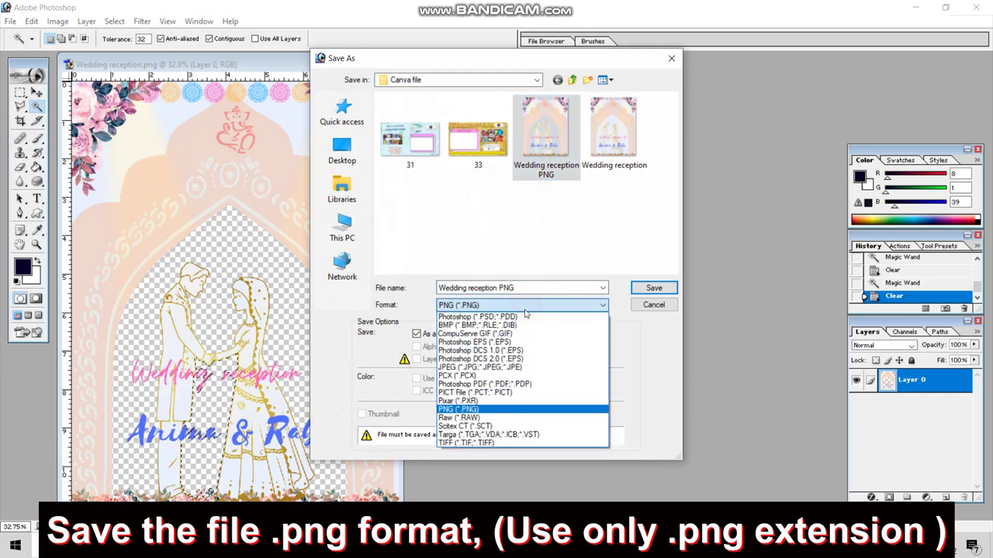
{"action": "left_click", "coordinate": [483, 409]}
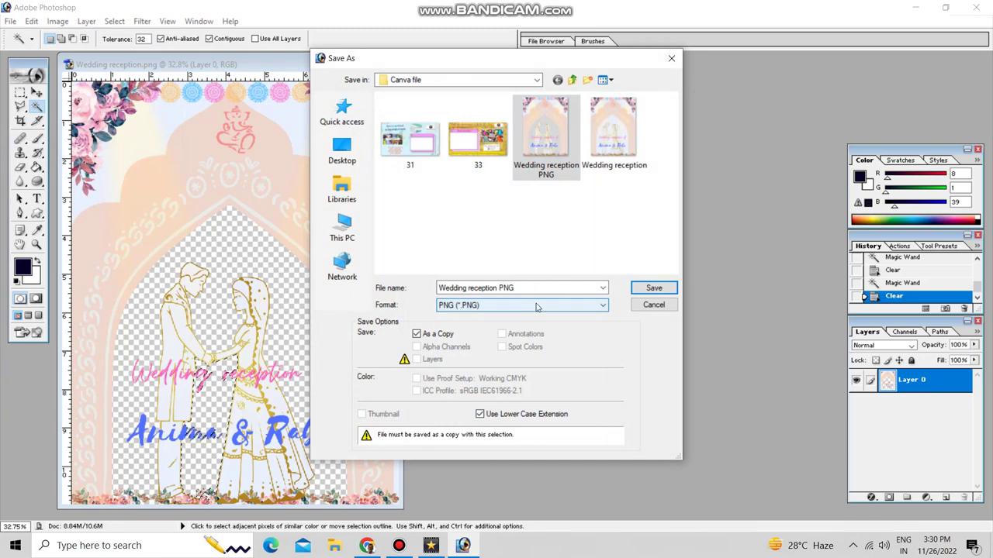
{"action": "left_click", "coordinate": [644, 305]}
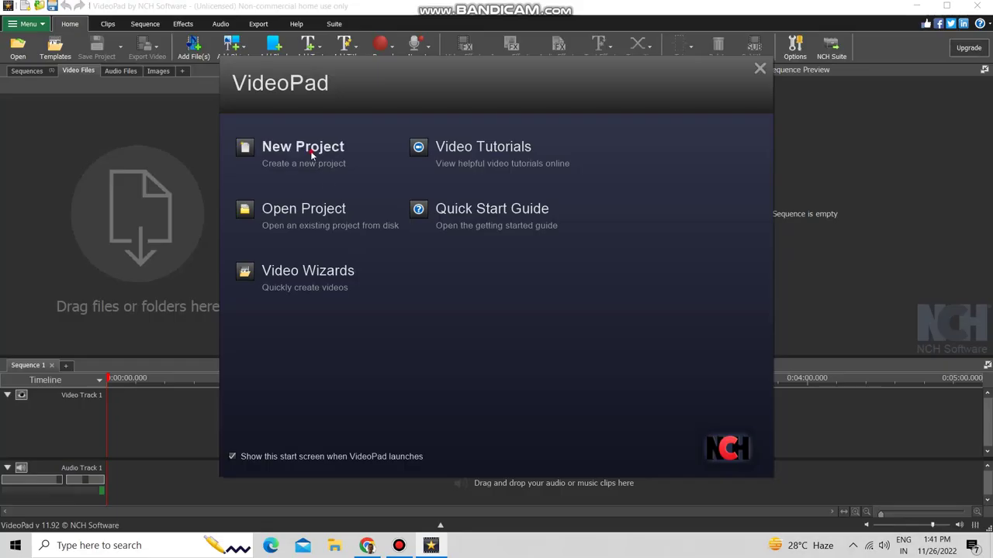
Start an empty project and import the wedding video Mithu Marriage.mp4 from the Desktop
{"action": "left_click", "coordinate": [311, 154]}
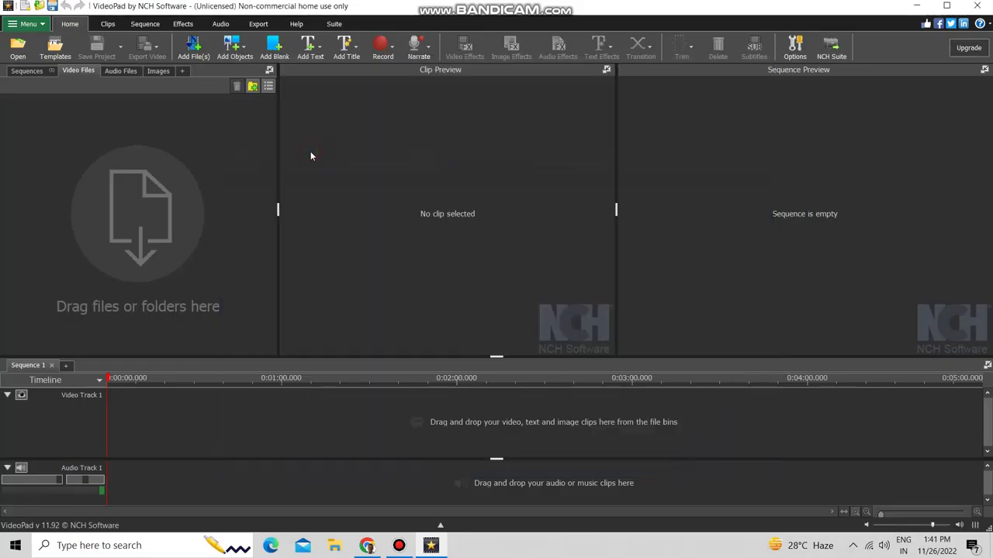
{"action": "left_click", "coordinate": [193, 48]}
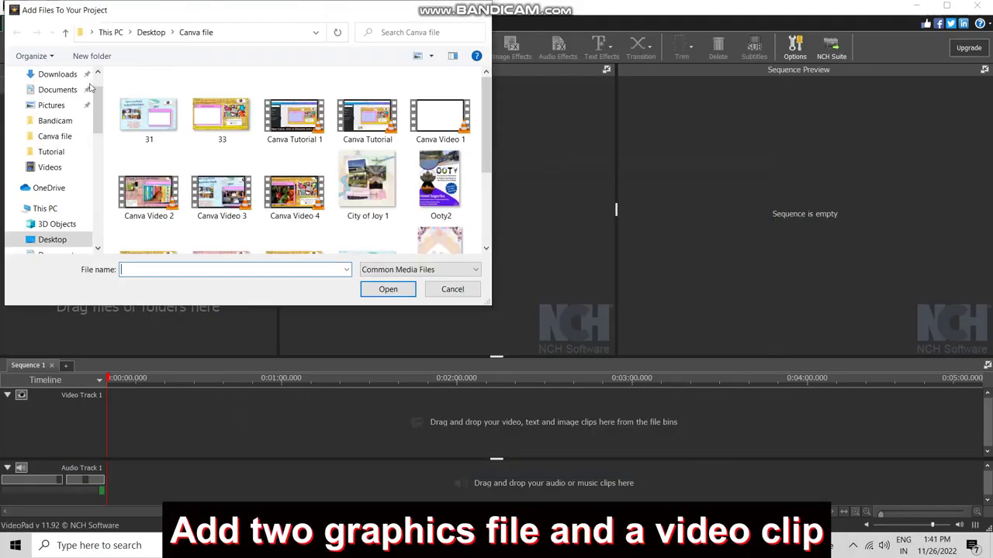
{"action": "left_click", "coordinate": [56, 74]}
{"action": "scroll", "coordinate": [292, 176], "scroll_direction": "down", "scroll_amount": 3}
{"action": "scroll", "coordinate": [291, 175], "scroll_direction": "down", "scroll_amount": 2}
{"action": "scroll", "coordinate": [292, 175], "scroll_direction": "down", "scroll_amount": 1}
{"action": "scroll", "coordinate": [292, 176], "scroll_direction": "up", "scroll_amount": 2}
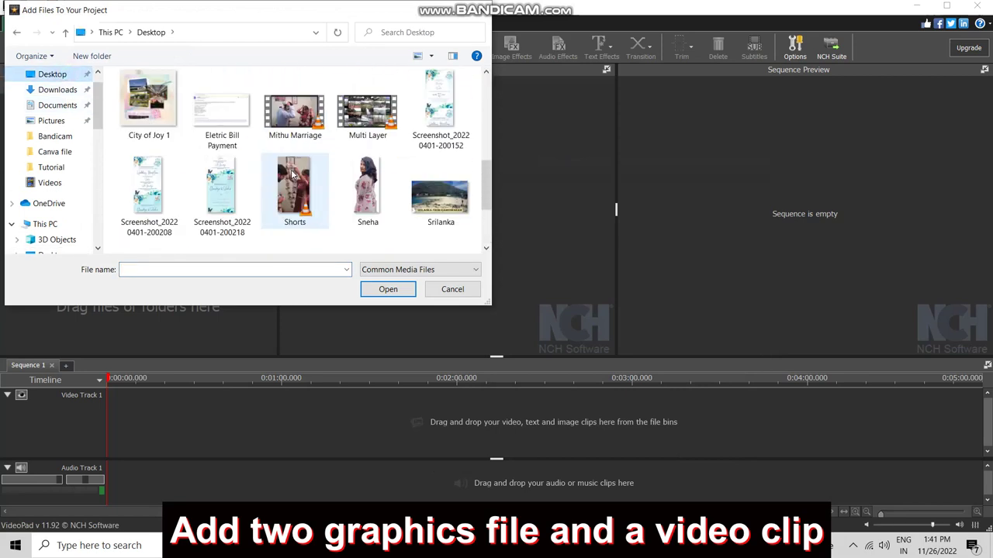
{"action": "left_click", "coordinate": [294, 104]}
{"action": "left_click", "coordinate": [397, 291]}
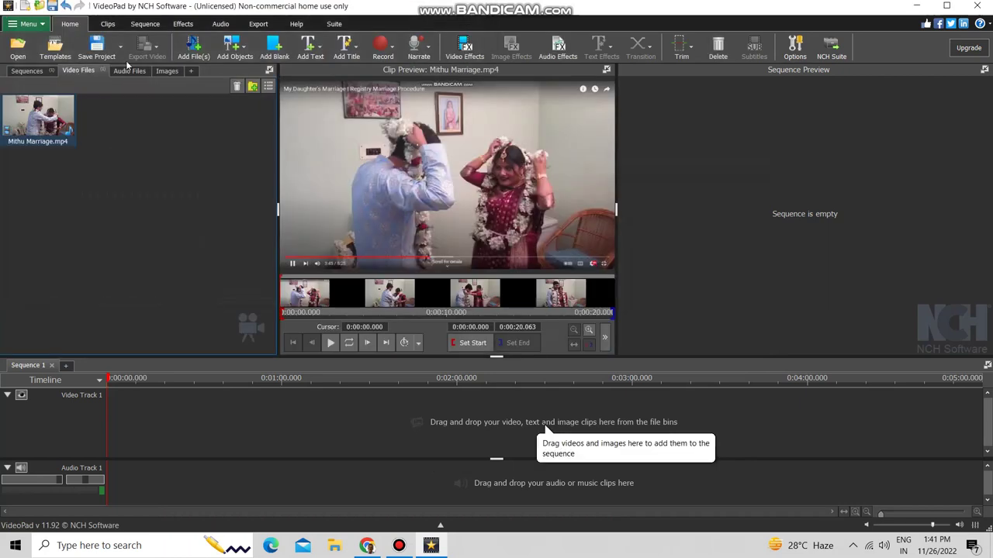
Import Wedding reception PNG.png and Wedding reception.png from the Canva file folder
{"action": "left_click", "coordinate": [194, 48]}
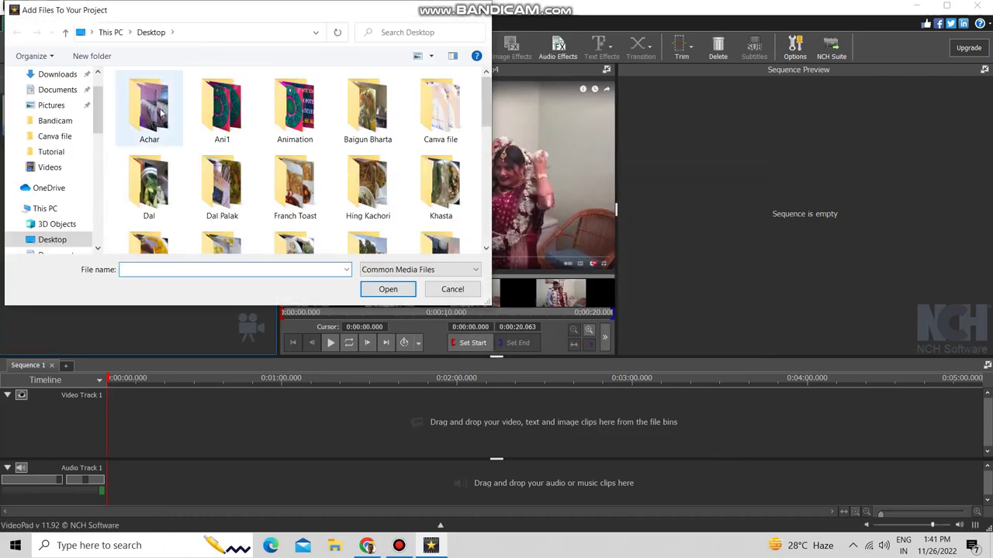
{"action": "double_click", "coordinate": [418, 101]}
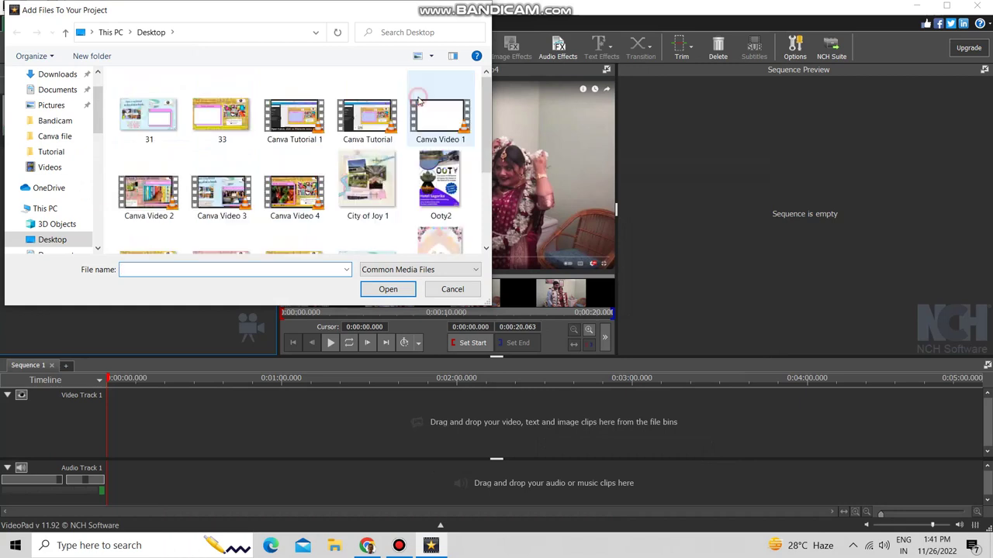
{"action": "scroll", "coordinate": [426, 178], "scroll_direction": "down", "scroll_amount": 5}
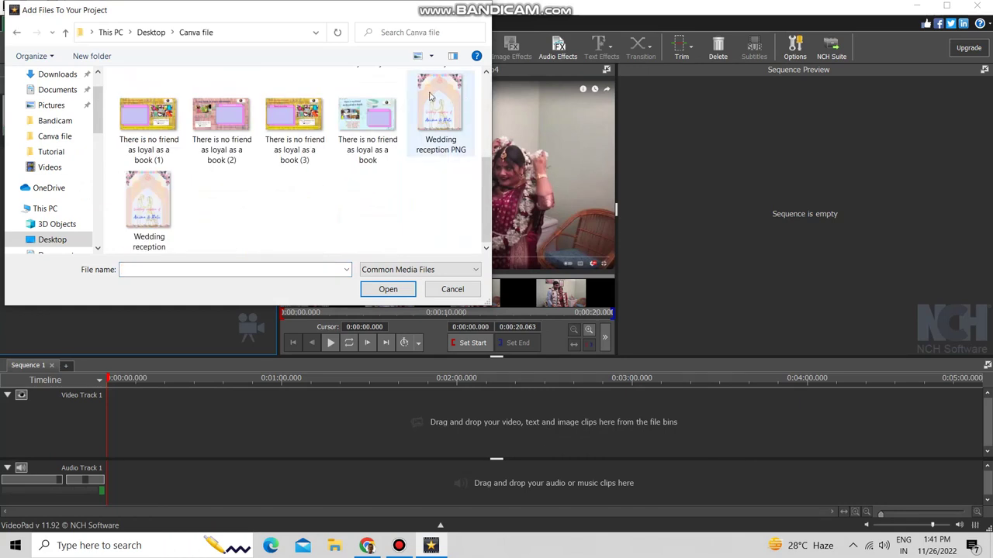
{"action": "left_click", "coordinate": [437, 112]}
{"action": "left_click", "coordinate": [152, 209], "text": "ctrl"}
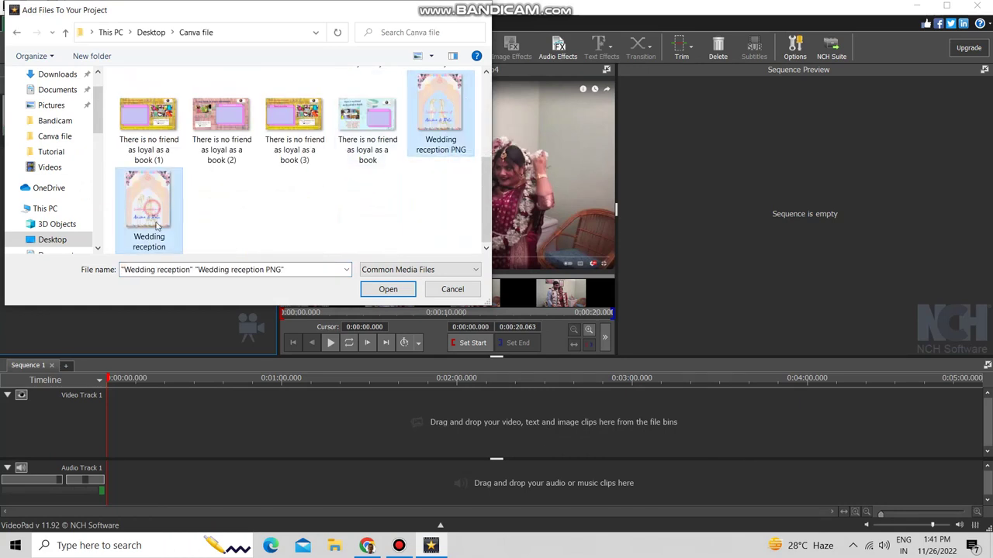
{"action": "left_click", "coordinate": [384, 289]}
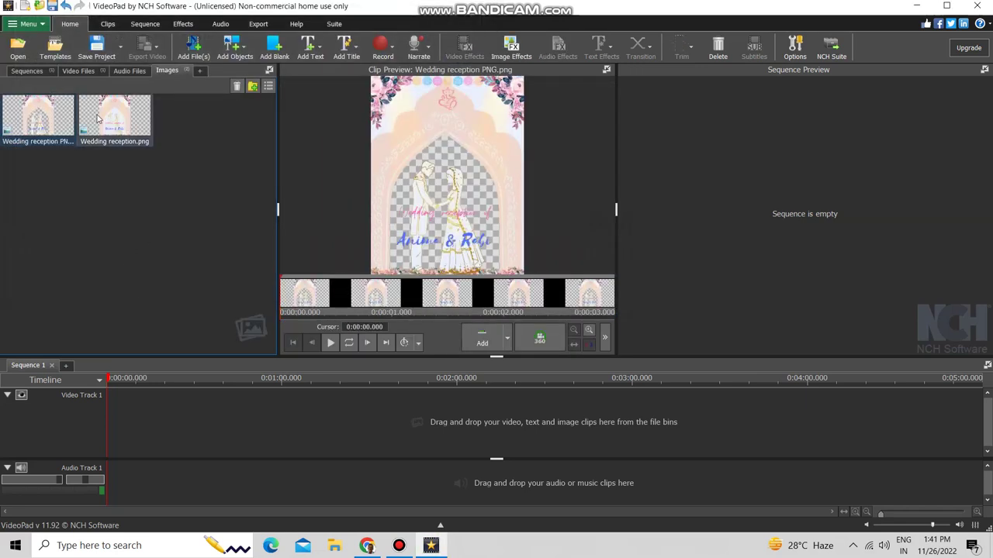
Place the wedding video at the start of Video Track 1
{"action": "left_click", "coordinate": [79, 70]}
{"action": "left_click_drag", "start_coordinate": [38, 116], "coordinate": [115, 428]}
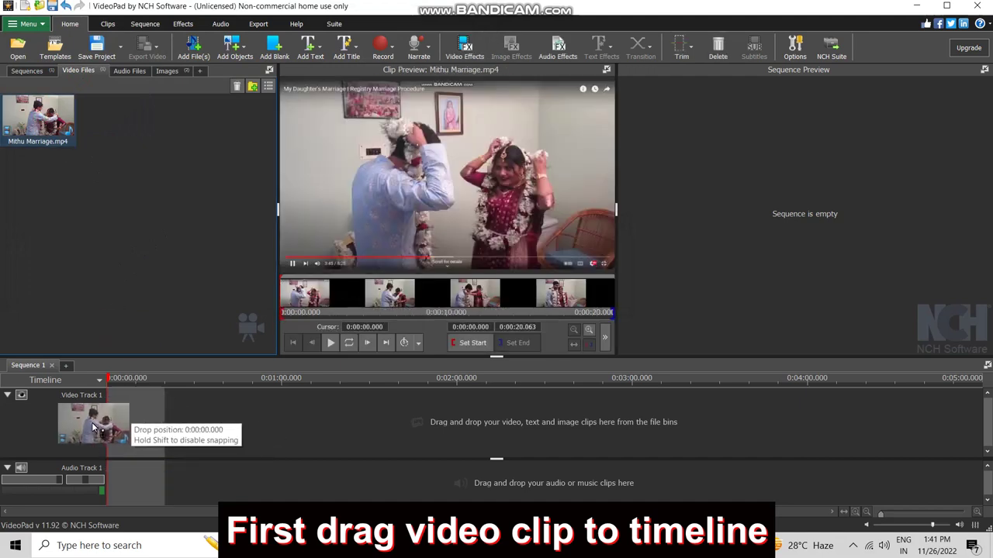
{"action": "left_click_drag", "start_coordinate": [115, 429], "coordinate": [97, 429]}
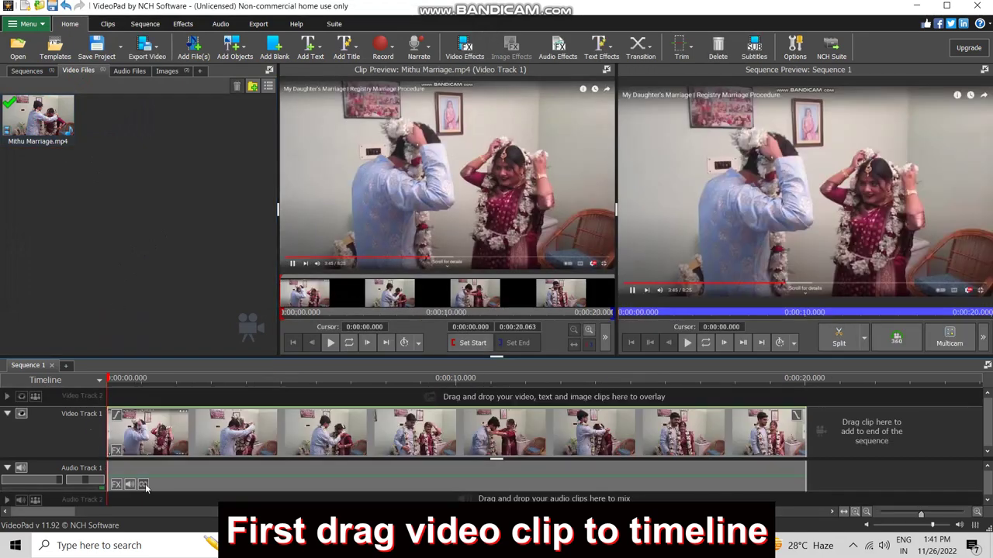
{"action": "left_click", "coordinate": [145, 484]}
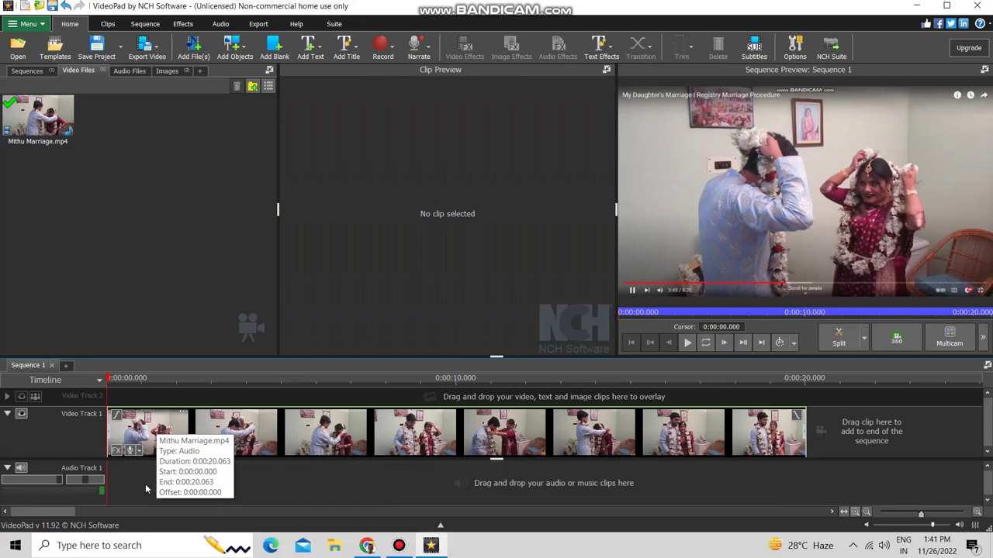
Overlay Wedding reception PNG above the video, lengthened to end with the video
{"action": "left_click", "coordinate": [167, 70]}
{"action": "left_click_drag", "start_coordinate": [39, 124], "coordinate": [109, 321]}
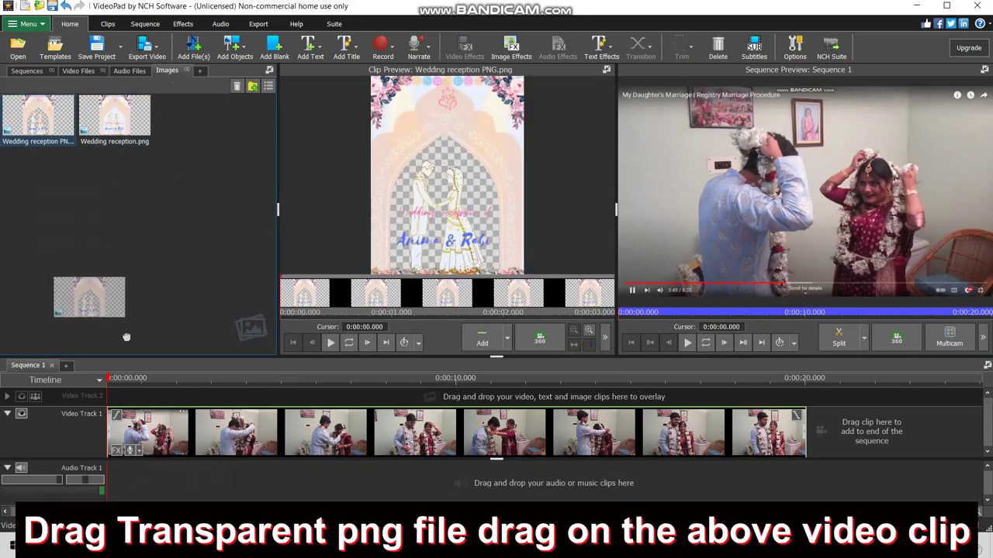
{"action": "left_click_drag", "start_coordinate": [109, 320], "coordinate": [100, 394]}
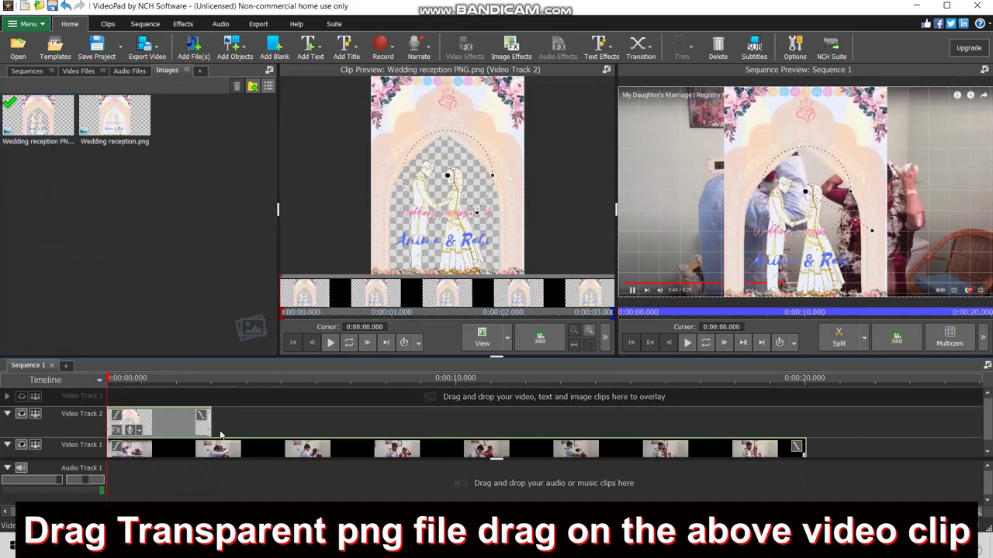
{"action": "left_click_drag", "start_coordinate": [204, 423], "coordinate": [760, 446]}
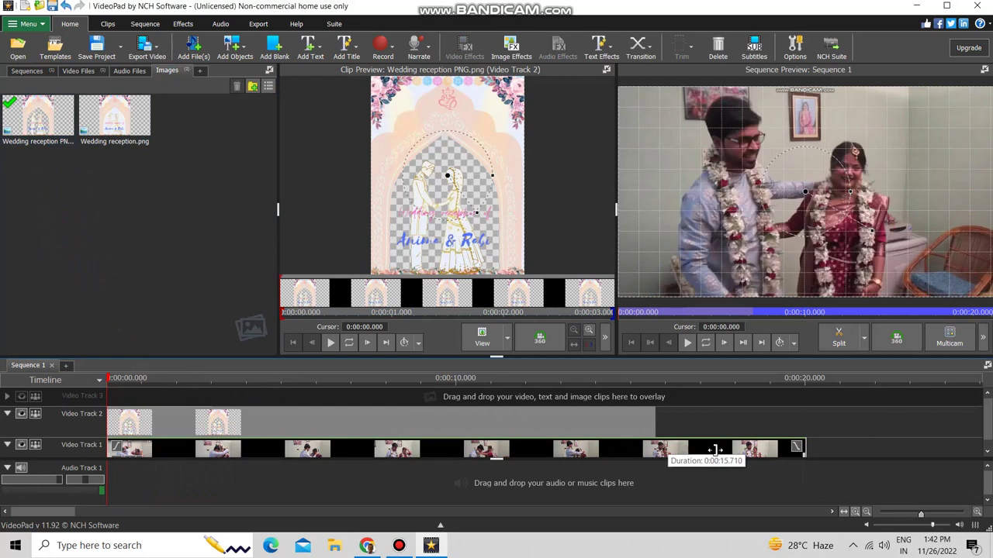
{"action": "left_click_drag", "start_coordinate": [763, 446], "coordinate": [805, 446]}
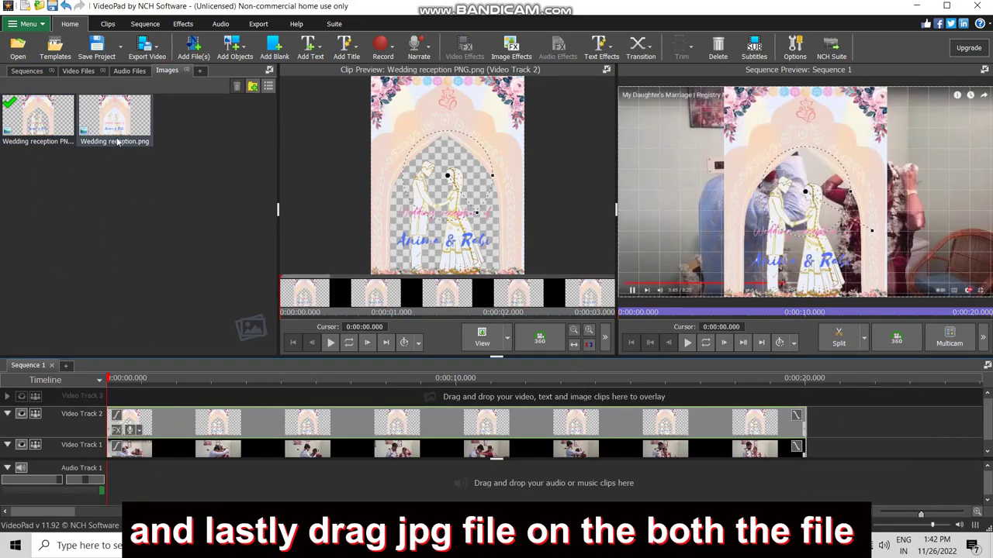
Add Wedding reception.png on a third track, stretched to the video's full length
{"action": "left_click_drag", "start_coordinate": [119, 132], "coordinate": [112, 405]}
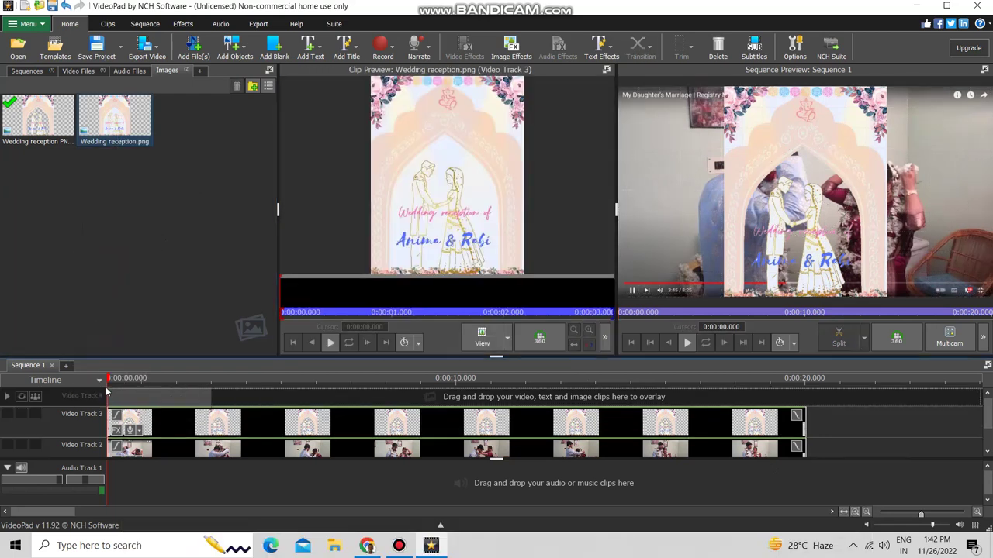
{"action": "mouse_move", "coordinate": [208, 431]}
{"action": "left_mouse_down"}
{"action": "mouse_move", "coordinate": [764, 459]}
{"action": "mouse_move", "coordinate": [804, 450]}
{"action": "left_mouse_up"}
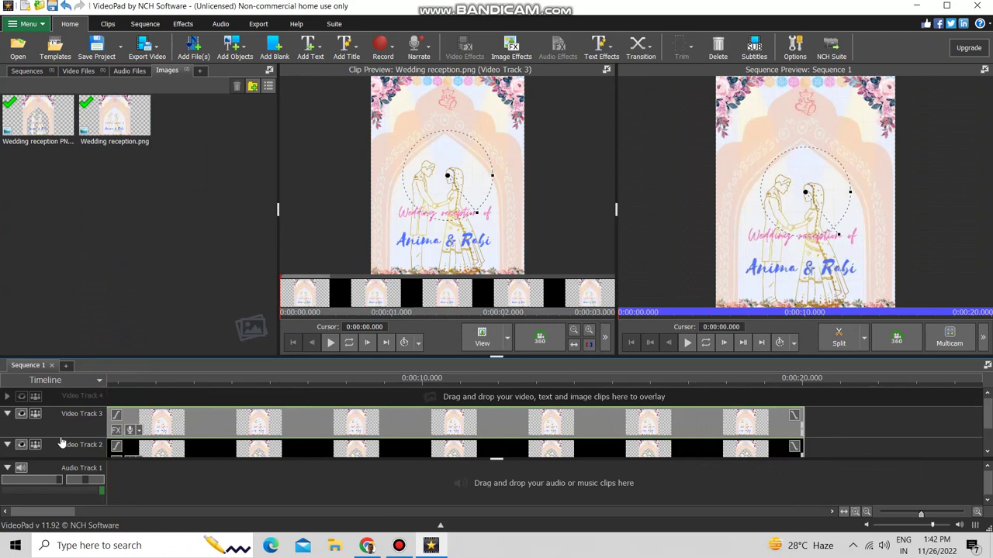
{"action": "left_click", "coordinate": [116, 430]}
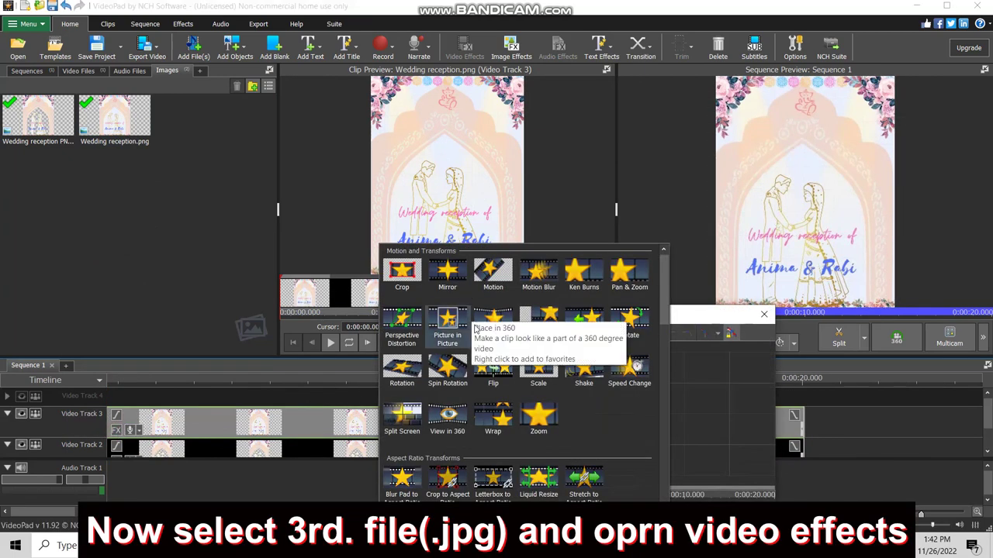
Apply the Color > Transparency effect to Wedding reception.png and show its opacity keyframe graph
{"action": "scroll", "coordinate": [475, 311], "scroll_direction": "down", "scroll_amount": 5}
{"action": "scroll", "coordinate": [482, 344], "scroll_direction": "down", "scroll_amount": 3}
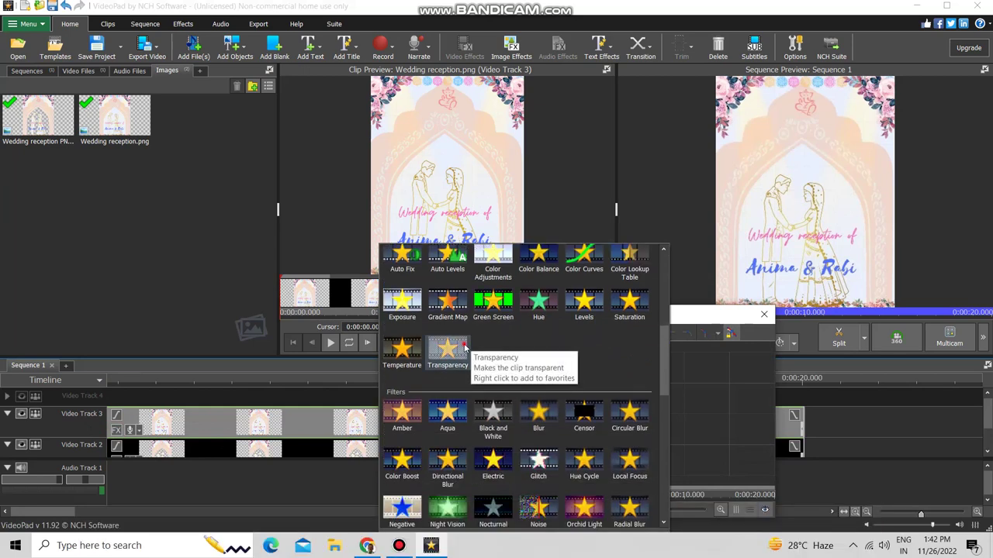
{"action": "left_click", "coordinate": [464, 345]}
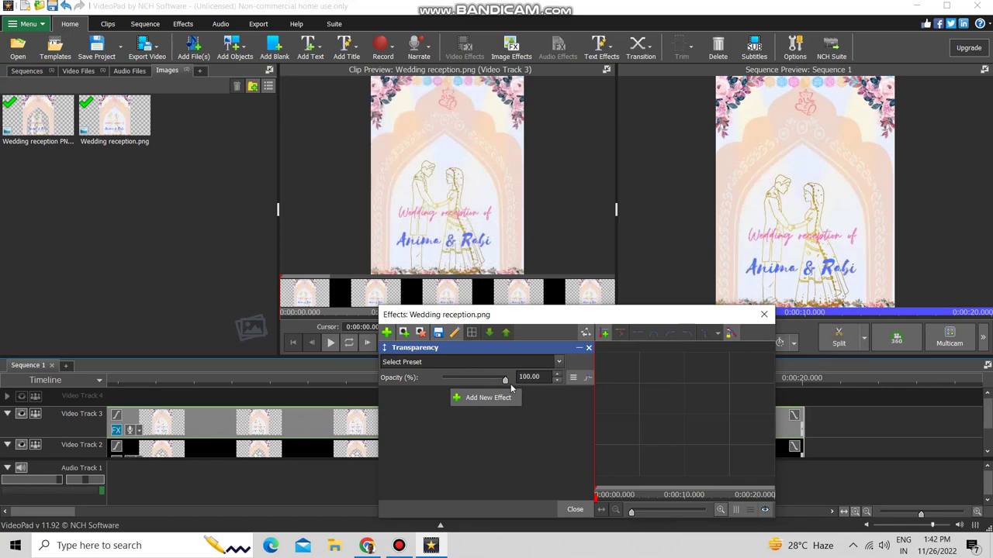
{"action": "left_click", "coordinate": [603, 332]}
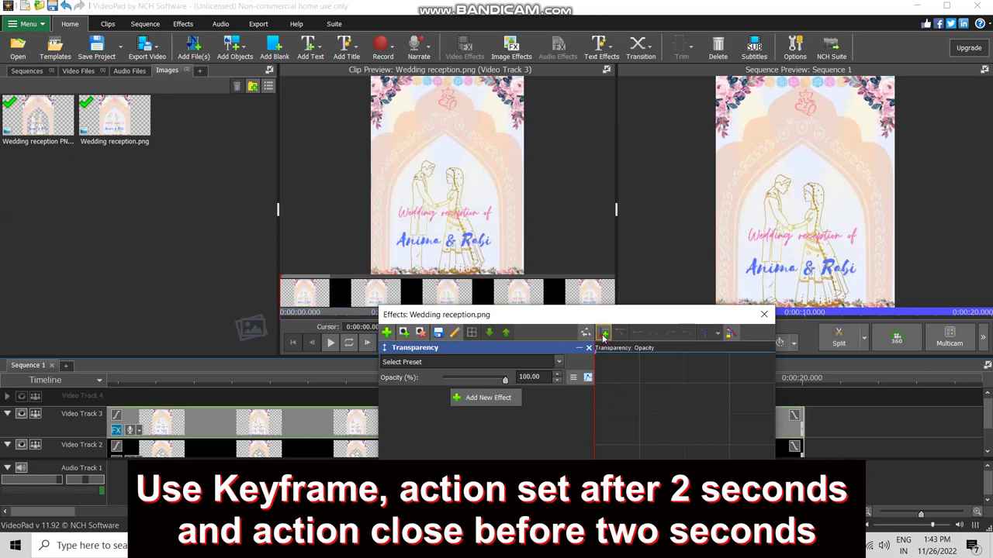
Add three opacity keyframes and drop the first two to 0% from about 5 seconds
{"action": "left_click", "coordinate": [638, 350]}
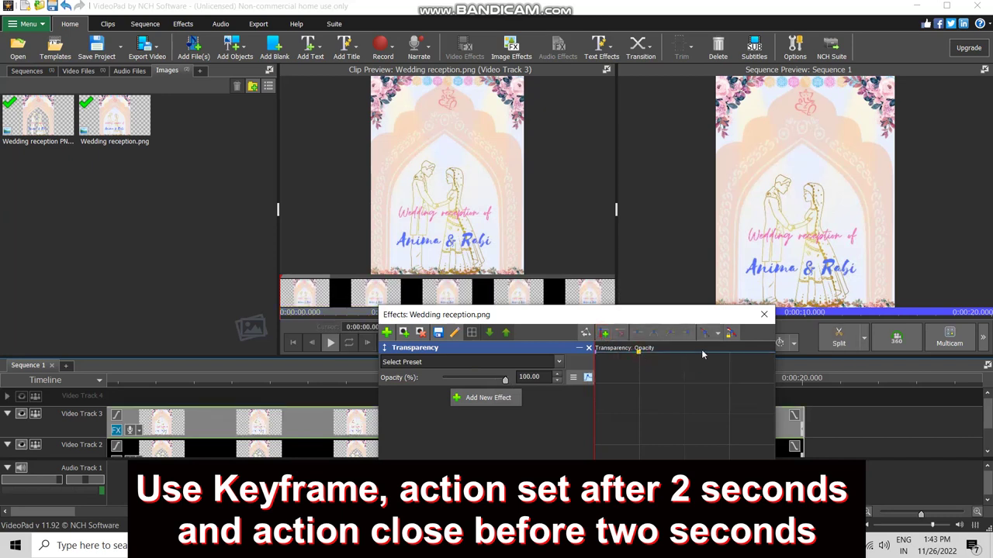
{"action": "left_click", "coordinate": [729, 352]}
{"action": "left_click", "coordinate": [771, 352]}
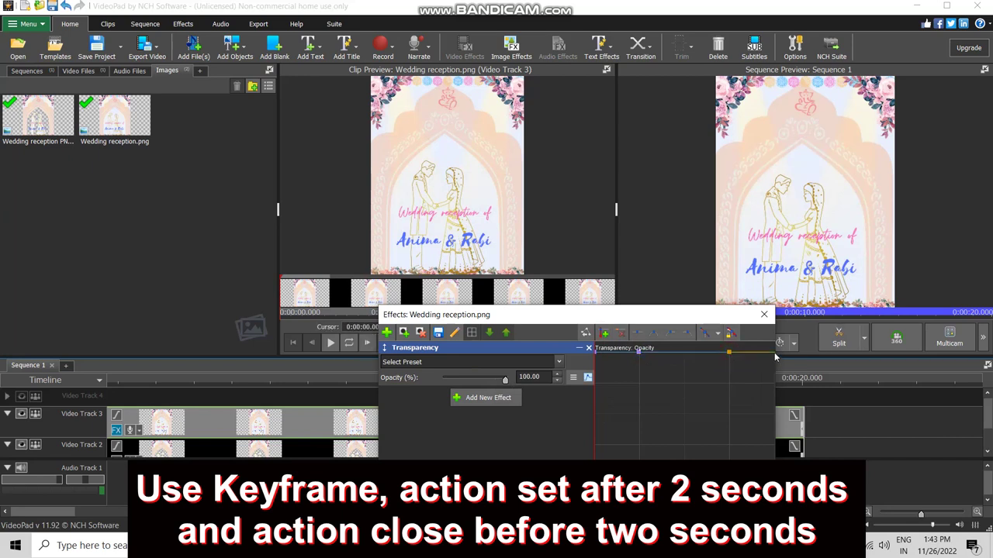
{"action": "mouse_move", "coordinate": [638, 352]}
{"action": "left_mouse_down"}
{"action": "mouse_move", "coordinate": [643, 475]}
{"action": "mouse_move", "coordinate": [653, 481]}
{"action": "left_mouse_up"}
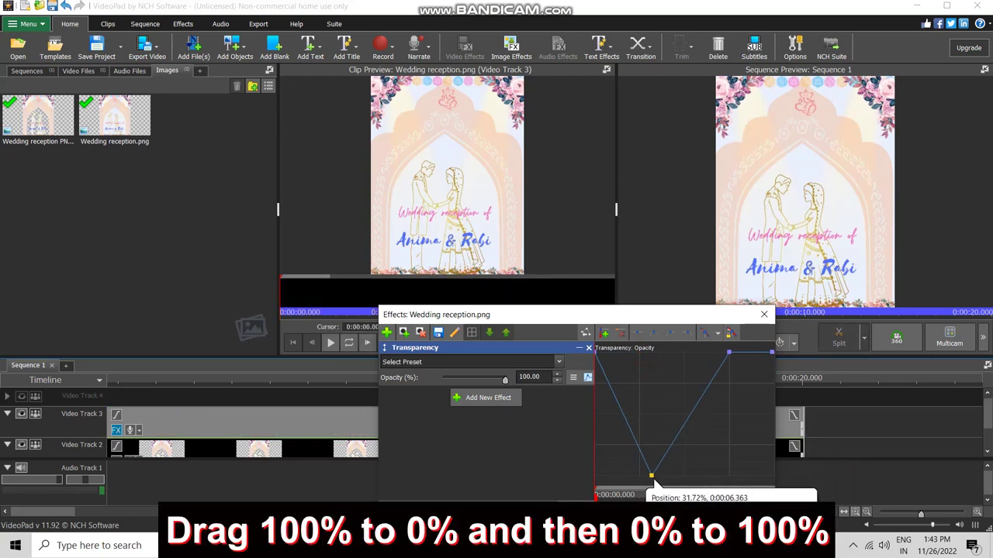
{"action": "left_click_drag", "start_coordinate": [653, 482], "coordinate": [641, 484]}
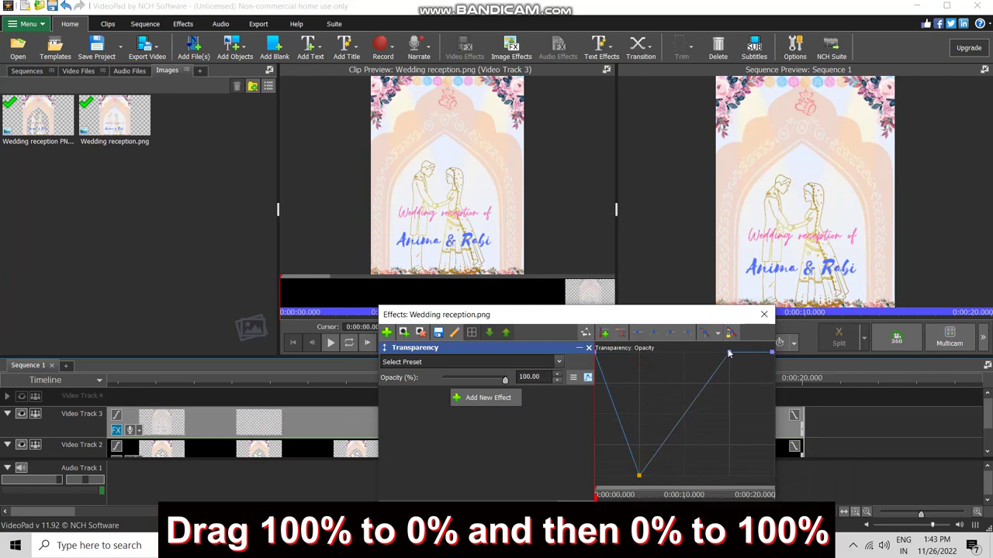
{"action": "mouse_move", "coordinate": [729, 354]}
{"action": "left_mouse_down"}
{"action": "mouse_move", "coordinate": [730, 475]}
{"action": "mouse_move", "coordinate": [719, 483]}
{"action": "left_mouse_up"}
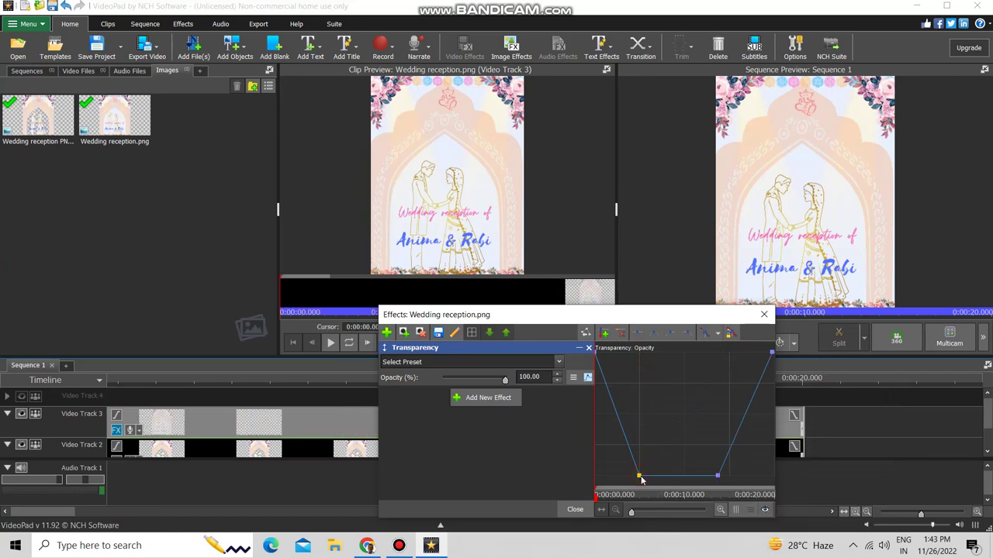
{"action": "left_click_drag", "start_coordinate": [638, 477], "coordinate": [646, 476]}
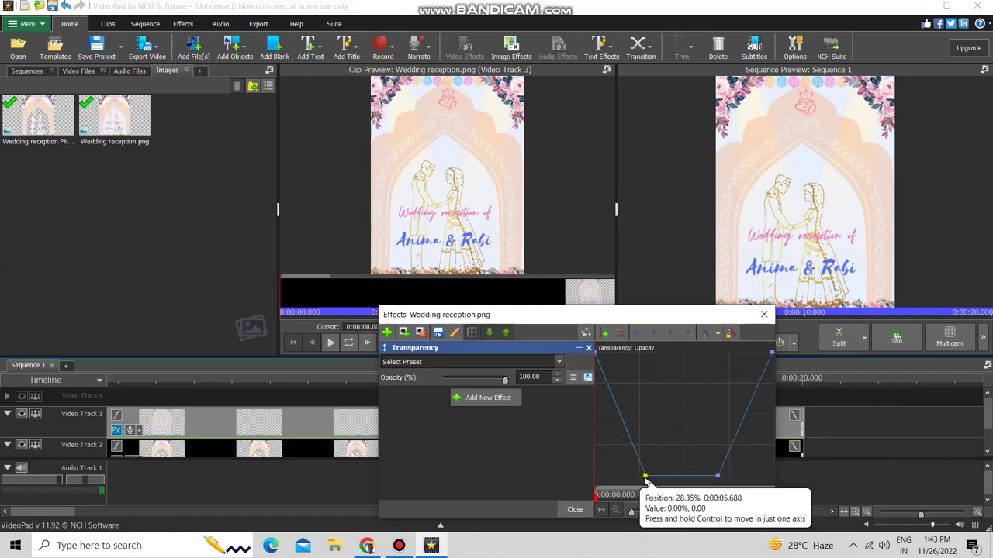
Add a 100% keyframe before the fade and pull the final 100% keyframe to about 17.5 seconds
{"action": "left_click", "coordinate": [613, 356]}
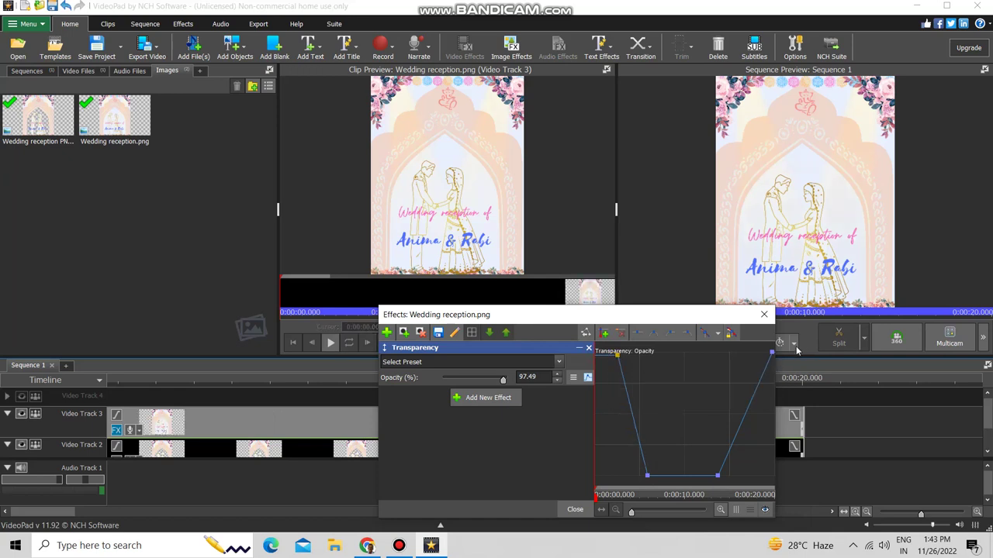
{"action": "mouse_move", "coordinate": [772, 354]}
{"action": "left_mouse_down"}
{"action": "mouse_move", "coordinate": [753, 355]}
{"action": "mouse_move", "coordinate": [754, 344]}
{"action": "left_mouse_up"}
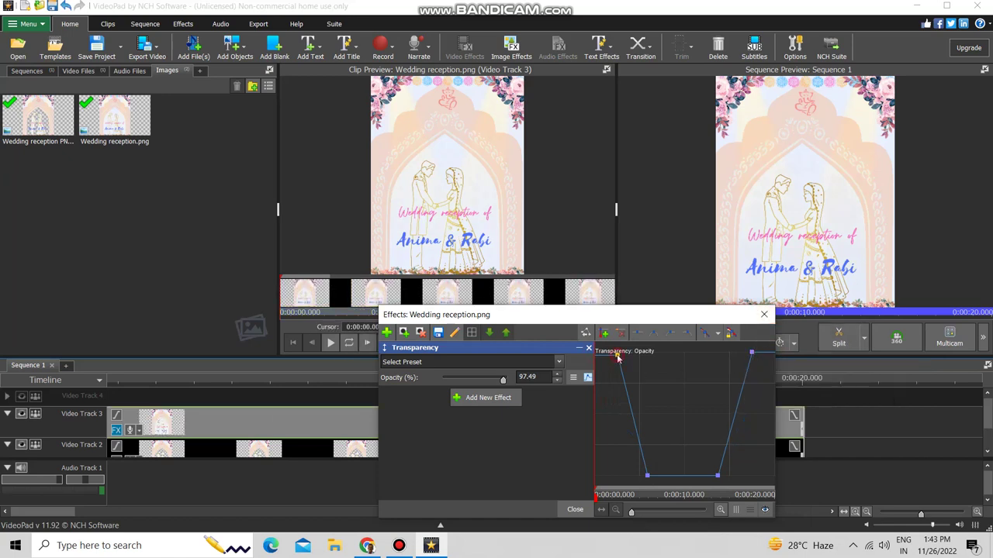
{"action": "left_click_drag", "start_coordinate": [618, 357], "coordinate": [618, 349]}
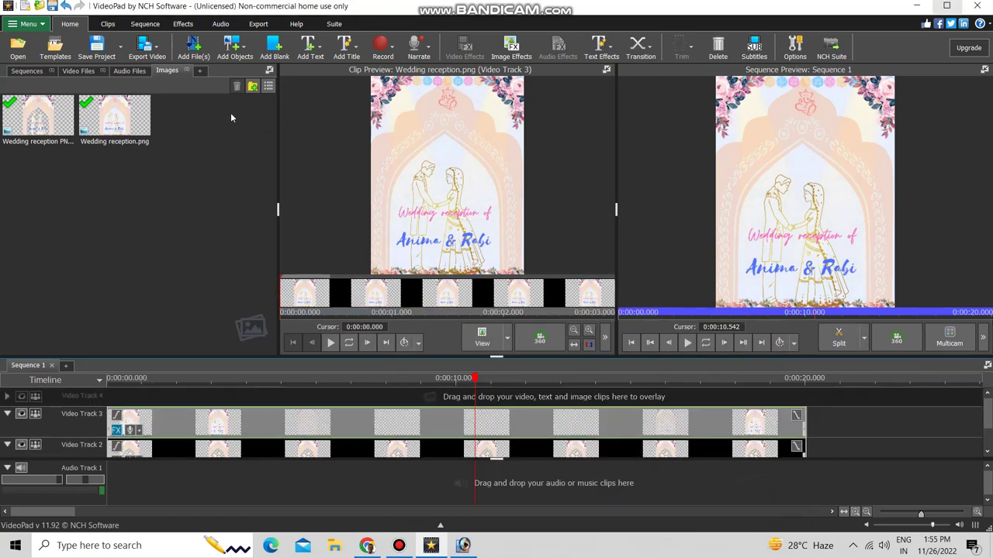
{"action": "left_click", "coordinate": [147, 47]}
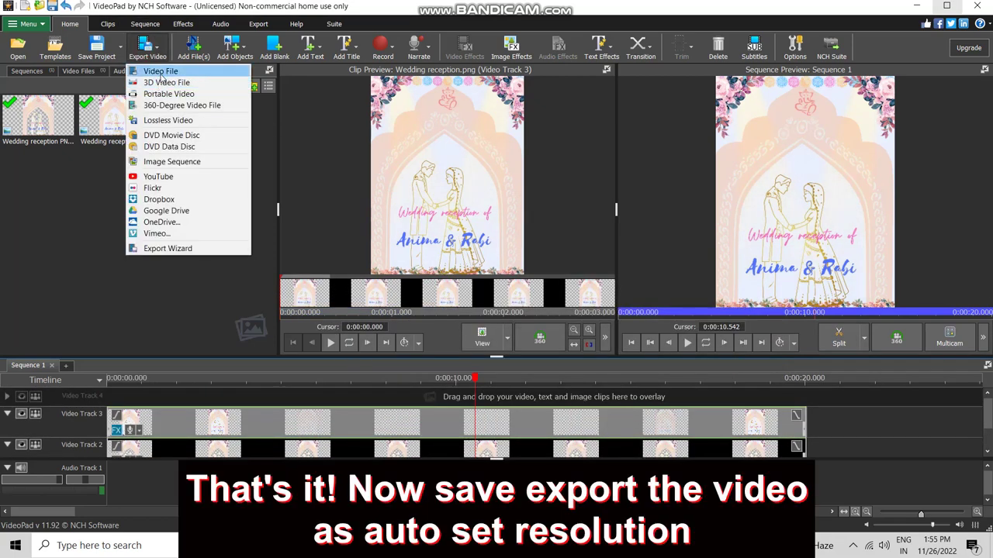
Export Untitled 4 as an .mp4 video at Auto Match Content (1780 x 2304) resolution
{"action": "left_click", "coordinate": [162, 75]}
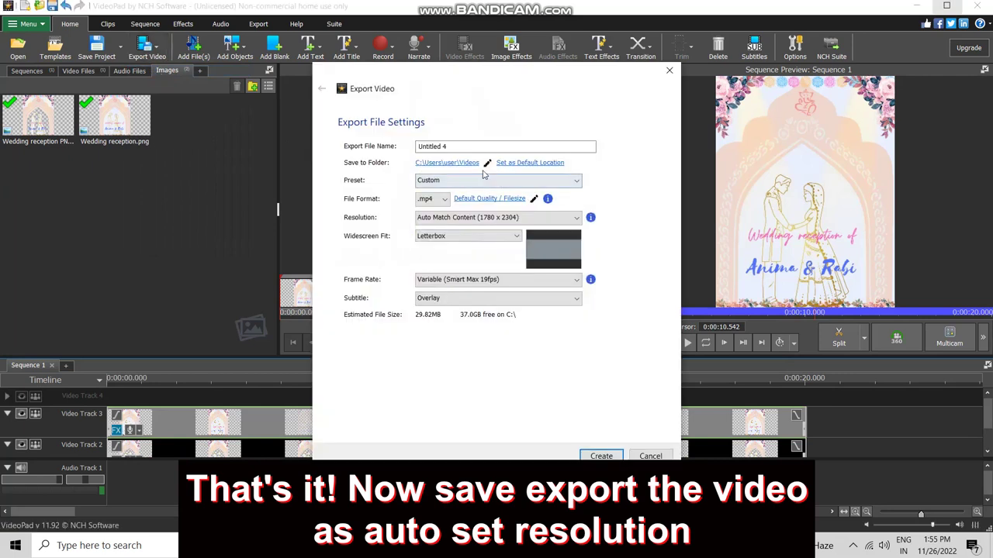
{"action": "scroll", "coordinate": [498, 217], "scroll_direction": "up", "scroll_amount": 10}
{"action": "left_click", "coordinate": [503, 221]}
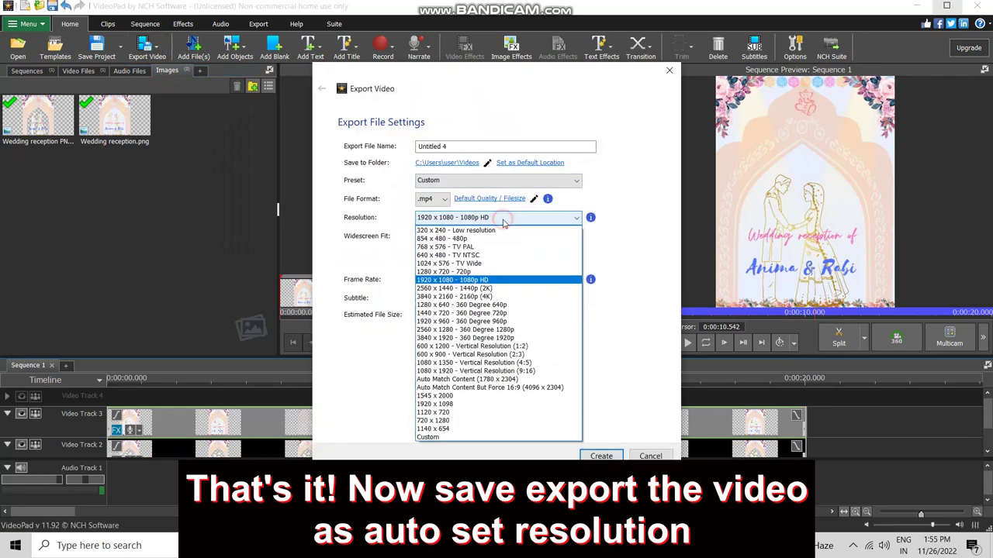
{"action": "left_click", "coordinate": [434, 438]}
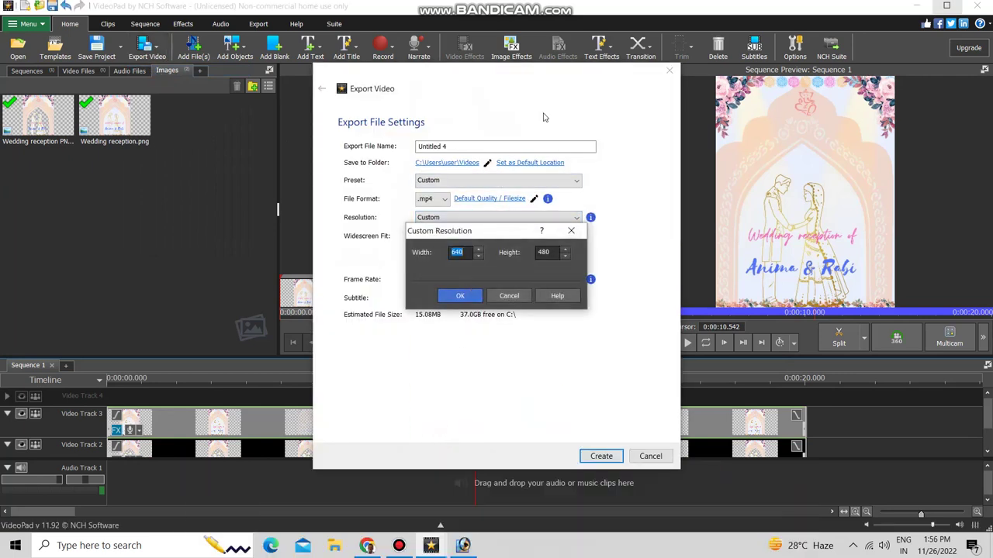
{"action": "type", "text": "45"}
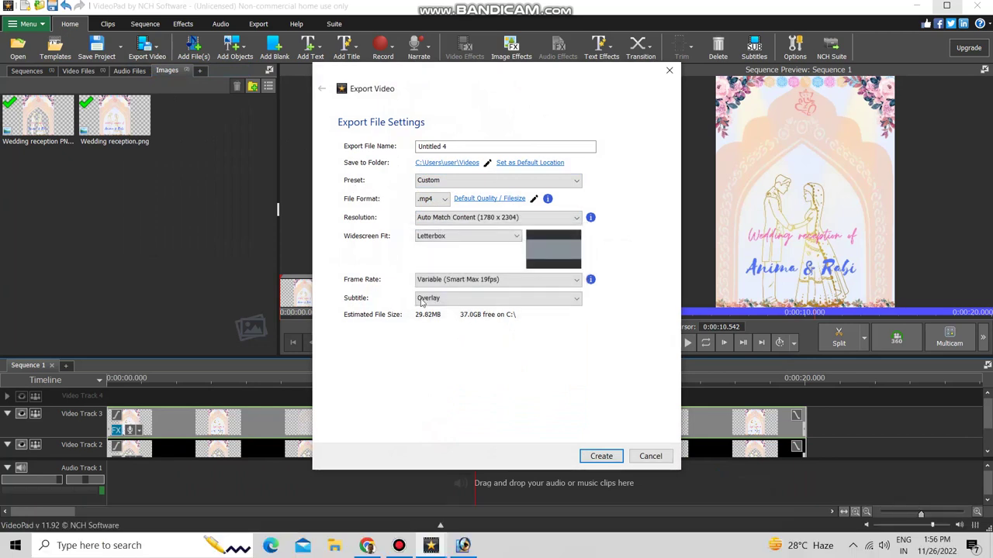
{"action": "left_click", "coordinate": [595, 456]}
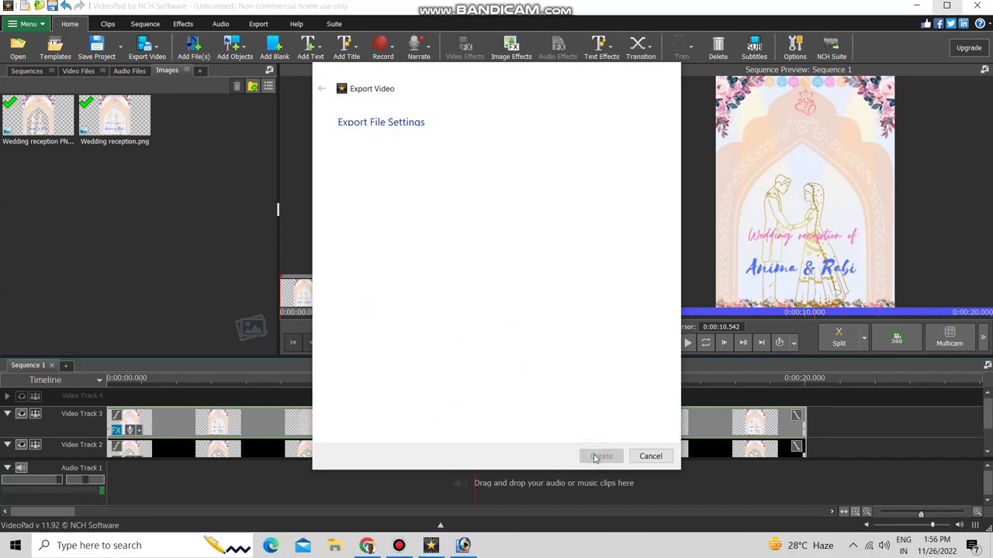